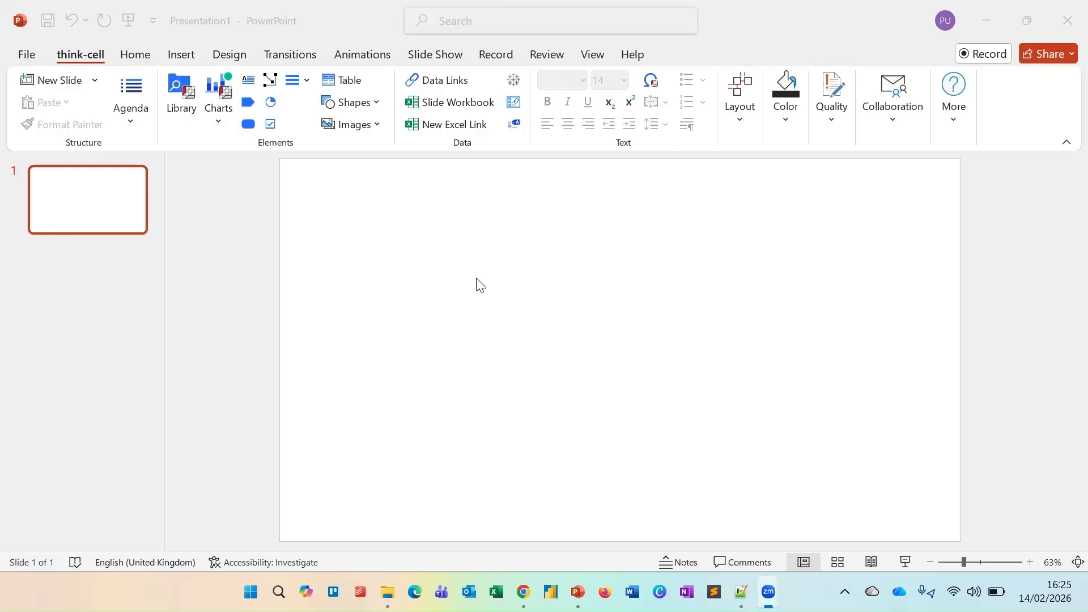
# Step: Insert a Gantt/Timeline chart in the middle of the blank slide and widen it slightly towards the slide's right margin
pyautogui.click(214, 127)
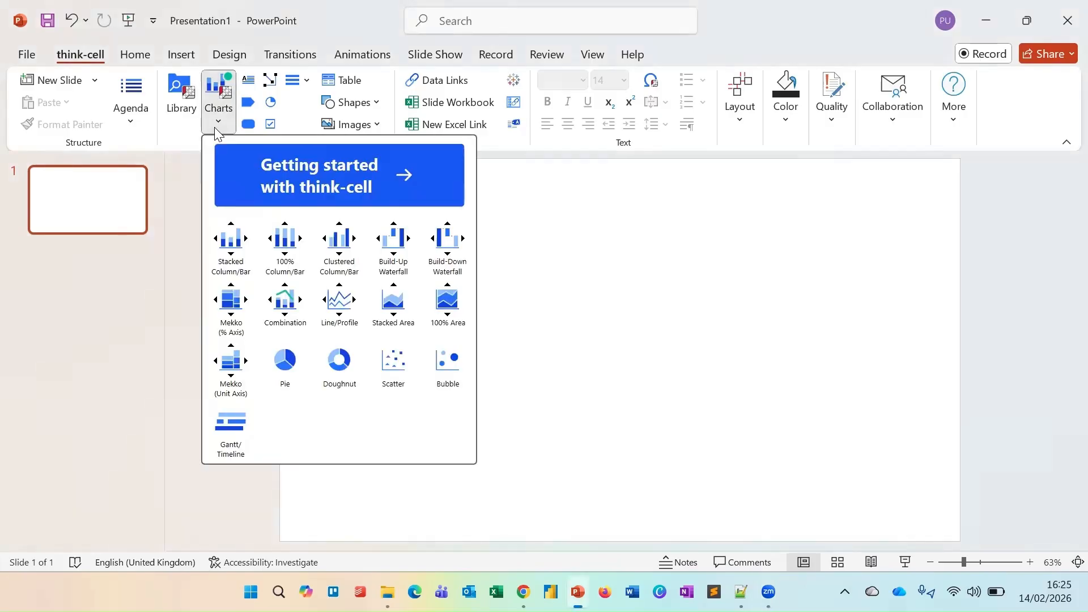
pyautogui.click(229, 438)
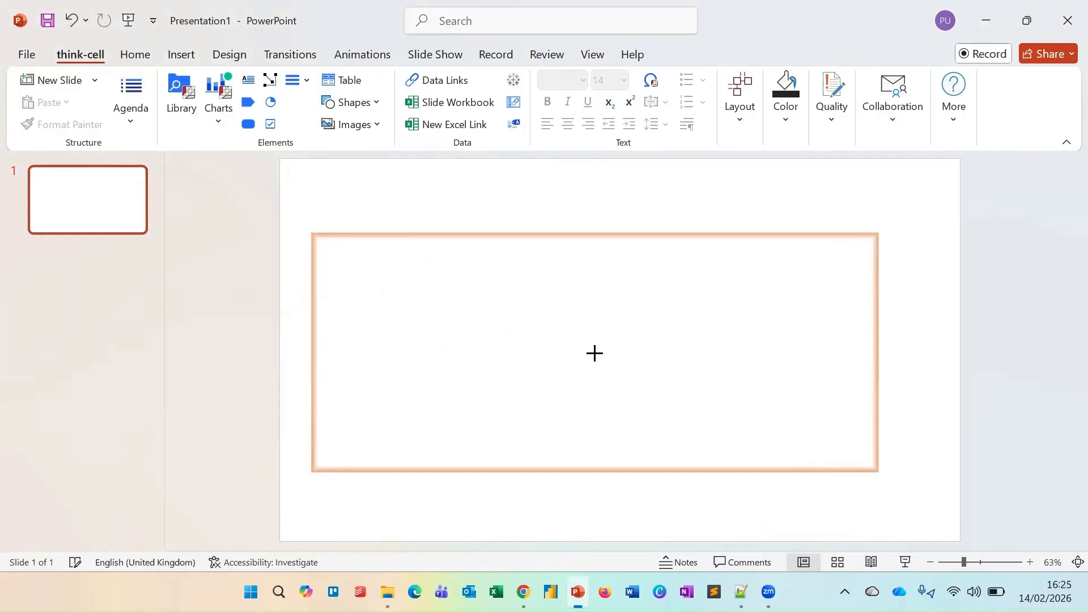
pyautogui.click(595, 353)
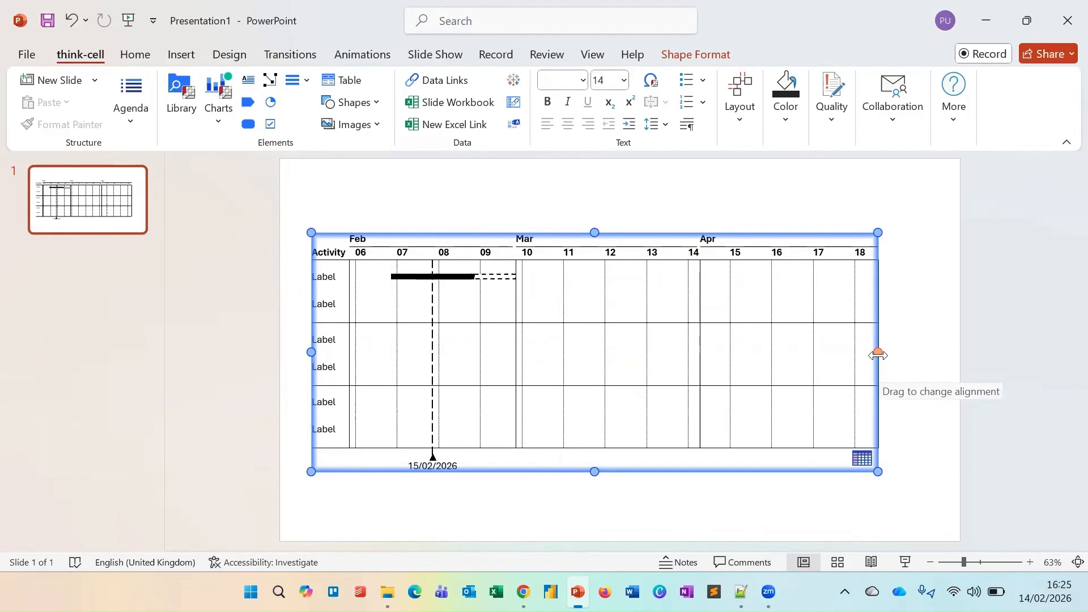
pyautogui.moveTo(879, 353); pyautogui.dragTo(905, 354)
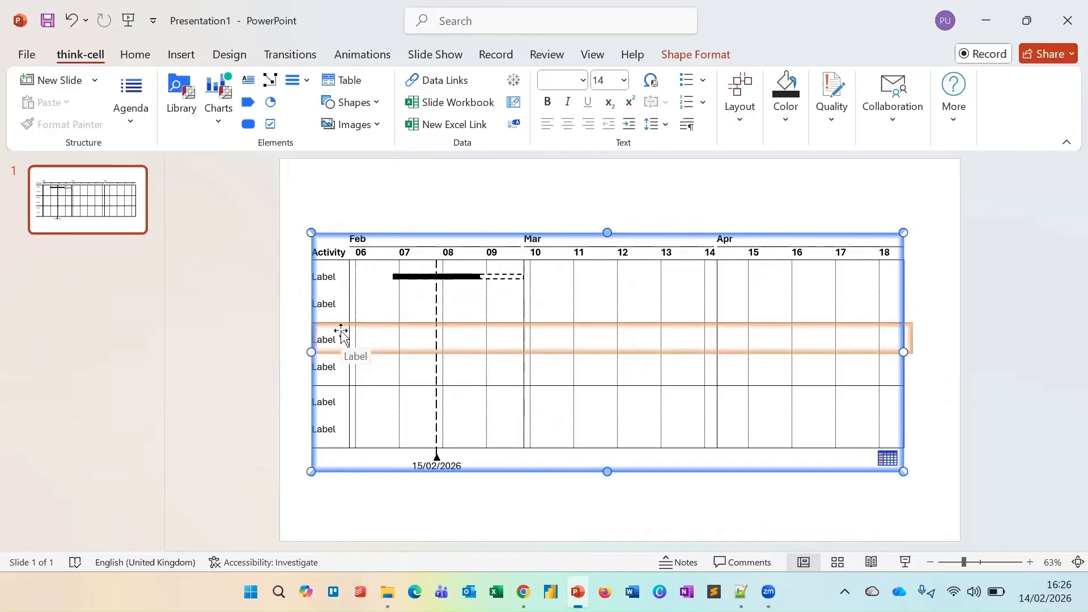
# Step: Rename the Activity column header of the Gantt chart to "Project schedule"
pyautogui.click(326, 276)
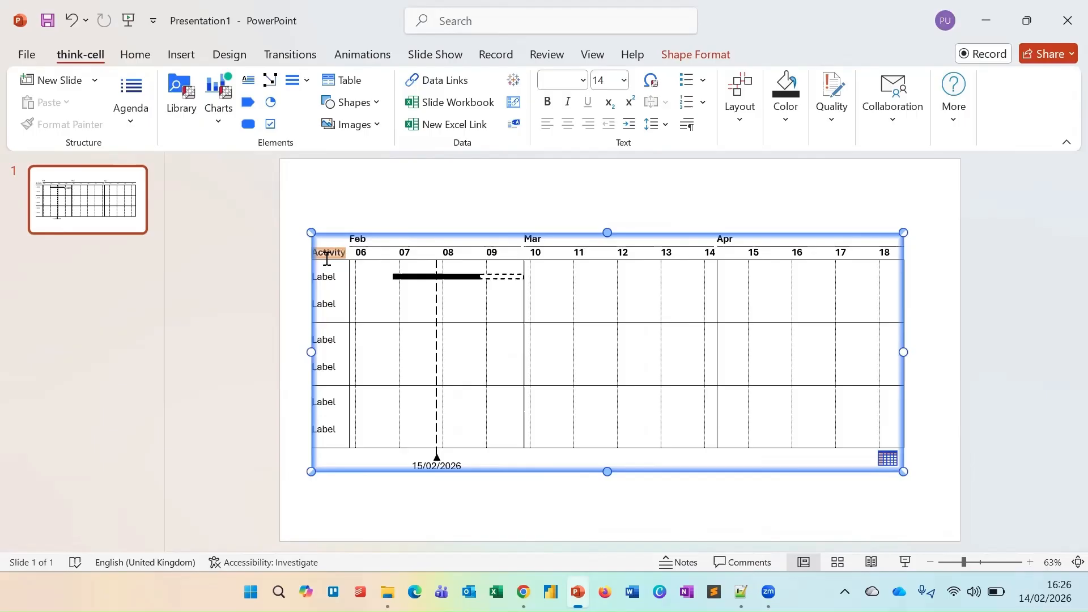
pyautogui.click(327, 259)
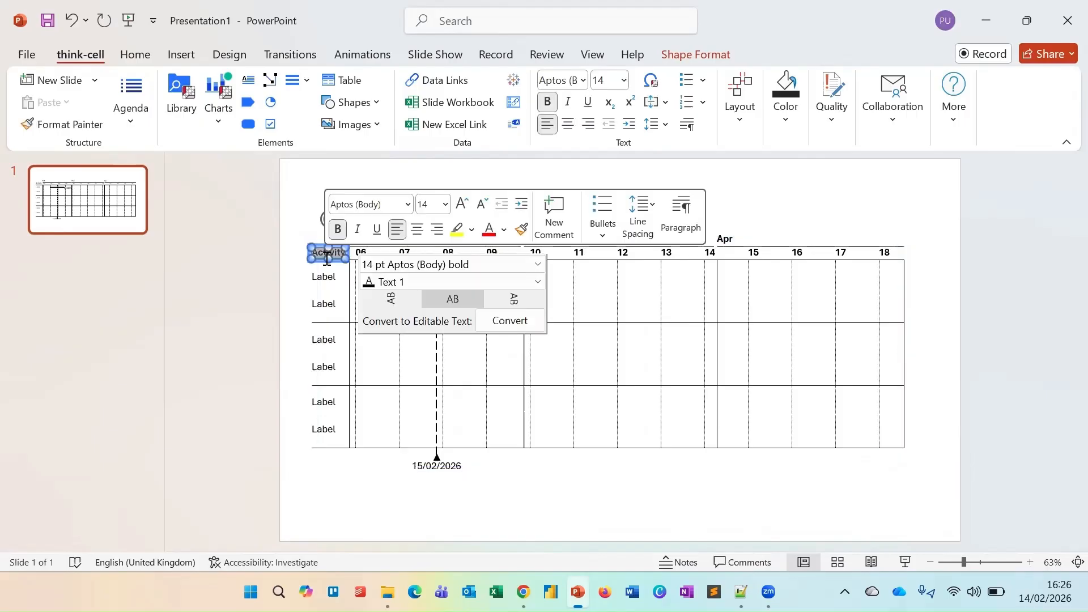
pyautogui.write('P')
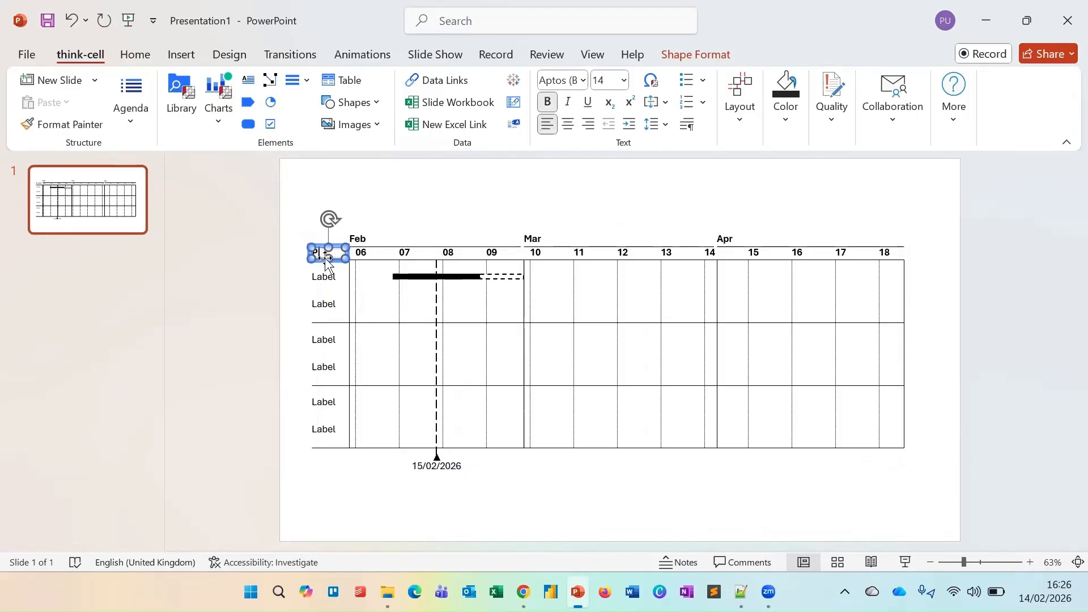
pyautogui.write('roject schedule')
# Step: Name the two rows of the chart's first group "Phase 1" and "Phase 2"
pyautogui.click(324, 277)
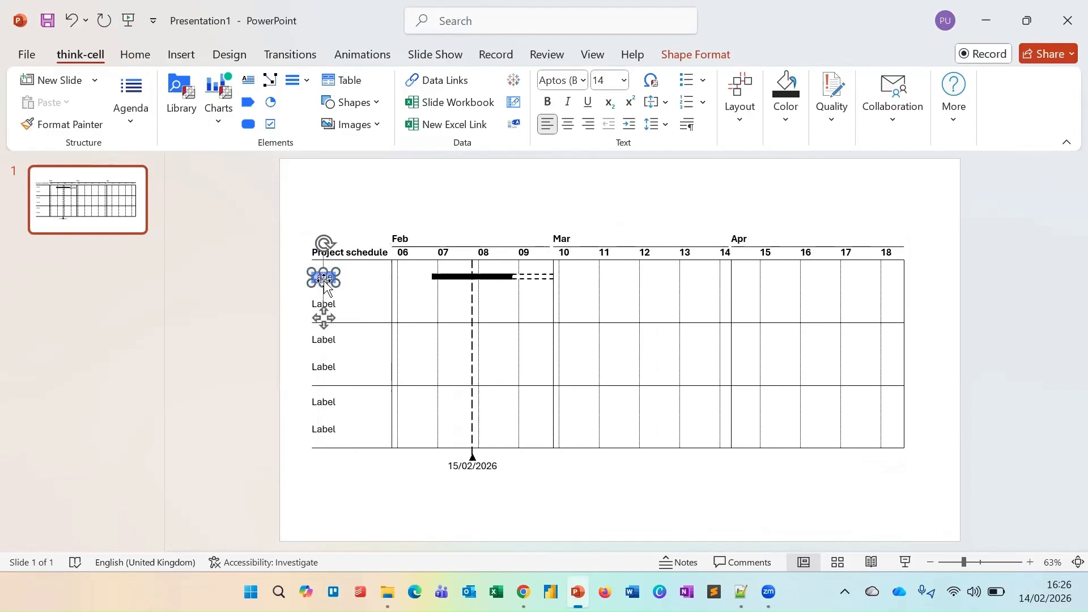
pyautogui.doubleClick(326, 278)
pyautogui.click(326, 277)
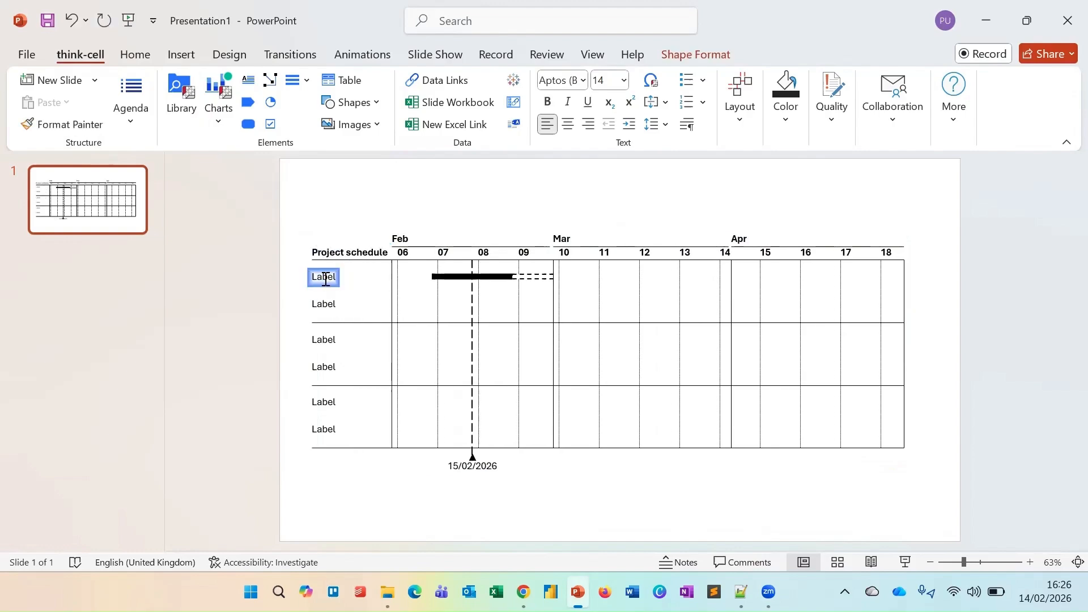
pyautogui.write('Phase 1')
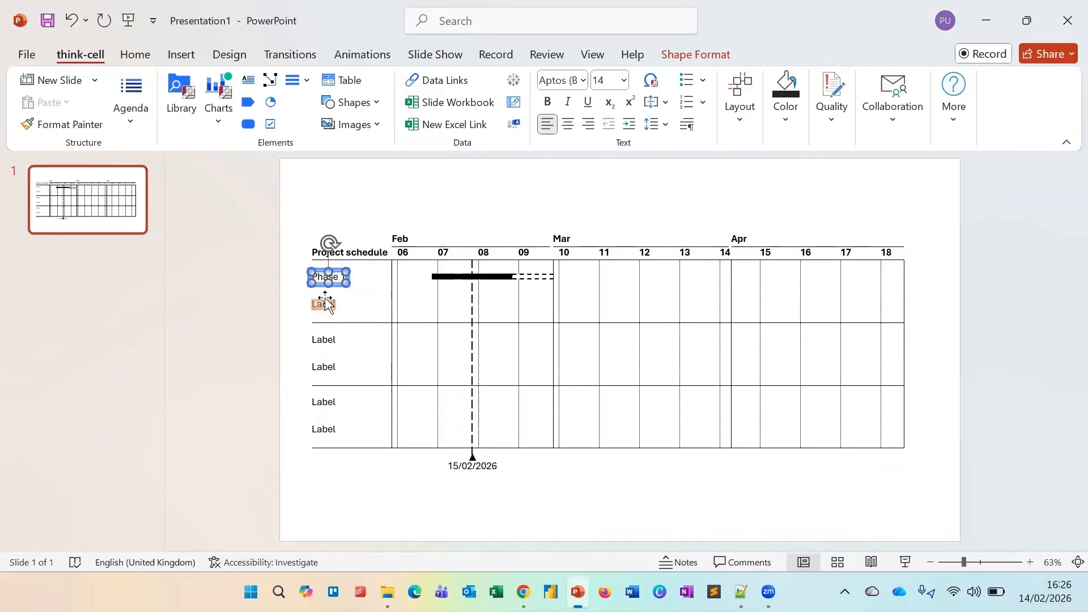
pyautogui.click(327, 305)
pyautogui.write('Phase 2')
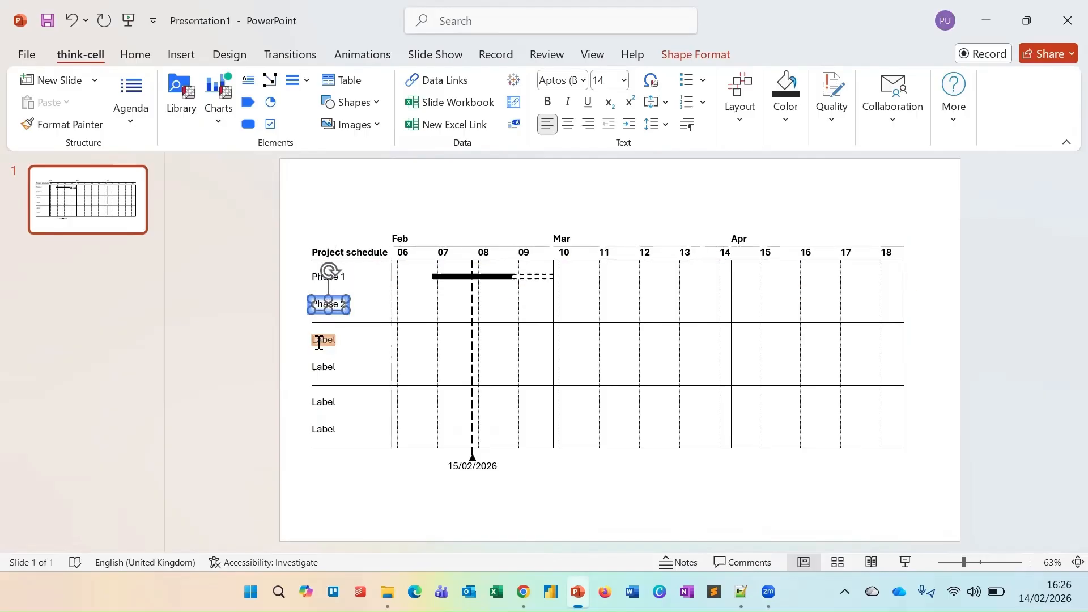
# Step: Name the two rows of the chart's second group "Testing" and "Review"
pyautogui.click(320, 343)
pyautogui.write('Testing')
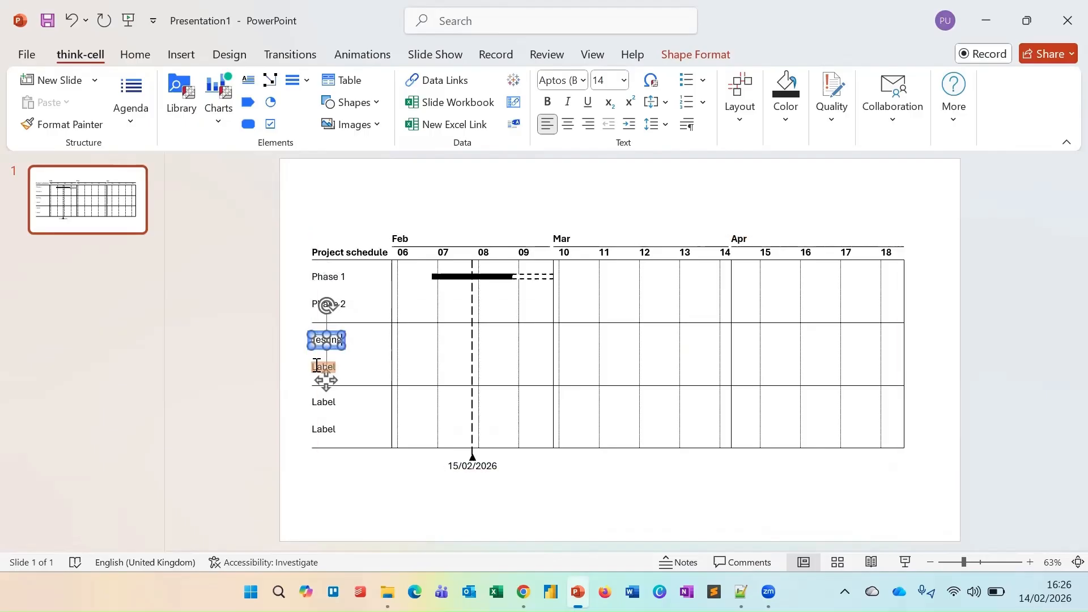
pyautogui.click(317, 367)
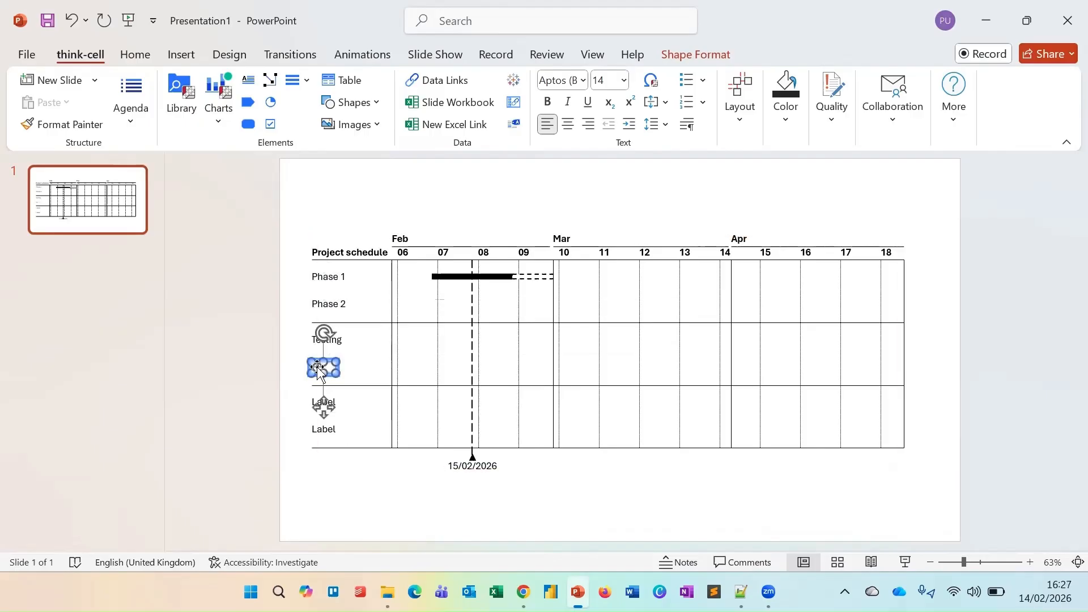
# Step: Name the two rows of the chart's last group "Release" and "Onboarding"
pyautogui.click(316, 402)
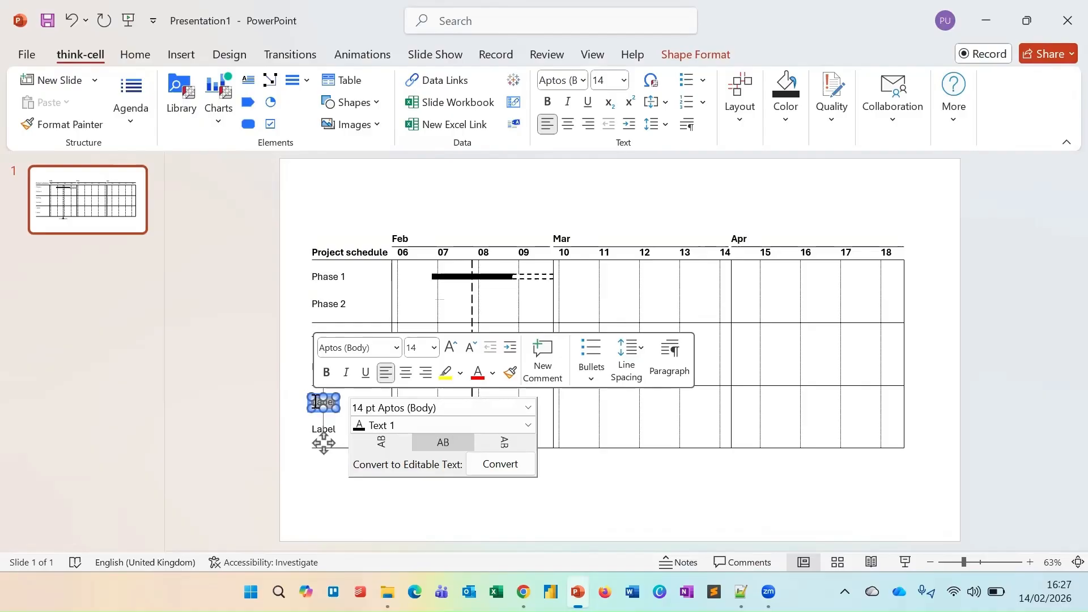
pyautogui.press('BackSpace')
pyautogui.write('Release')
pyautogui.click(314, 428)
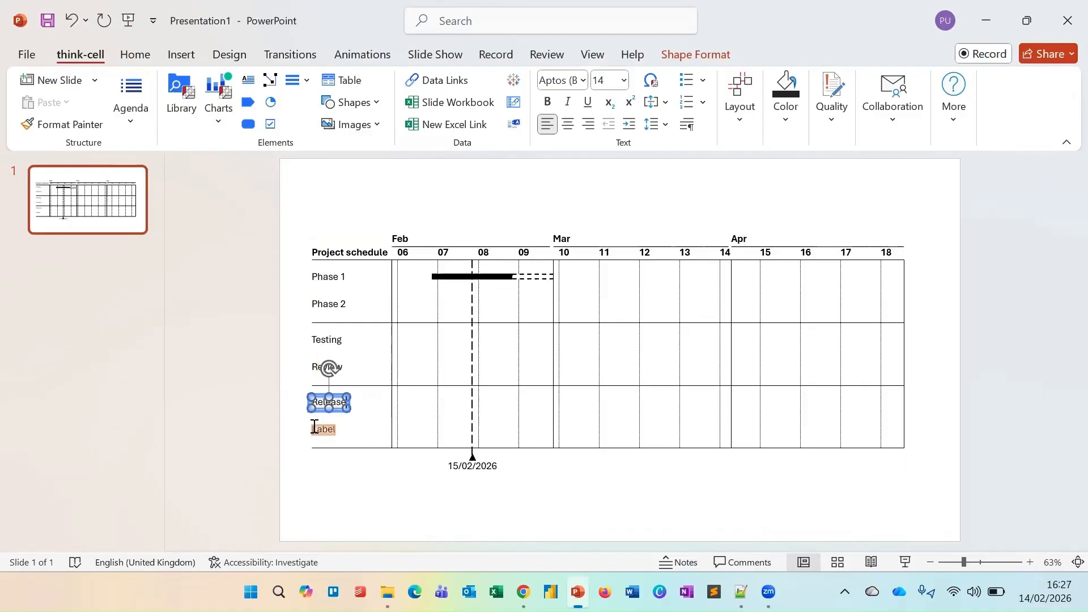
pyautogui.write('Onboarding')
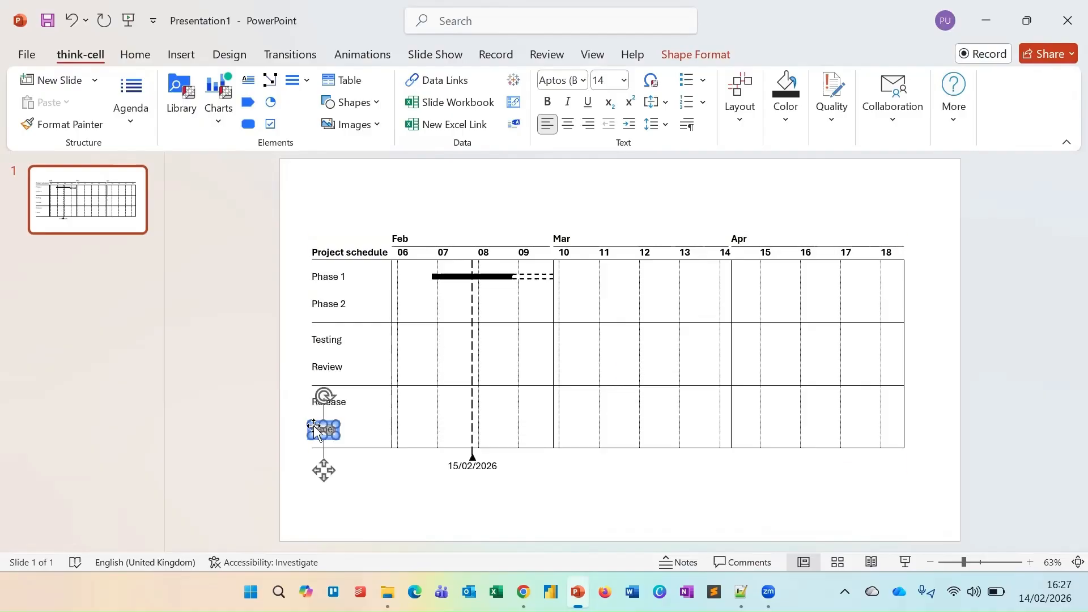
pyautogui.click(386, 500)
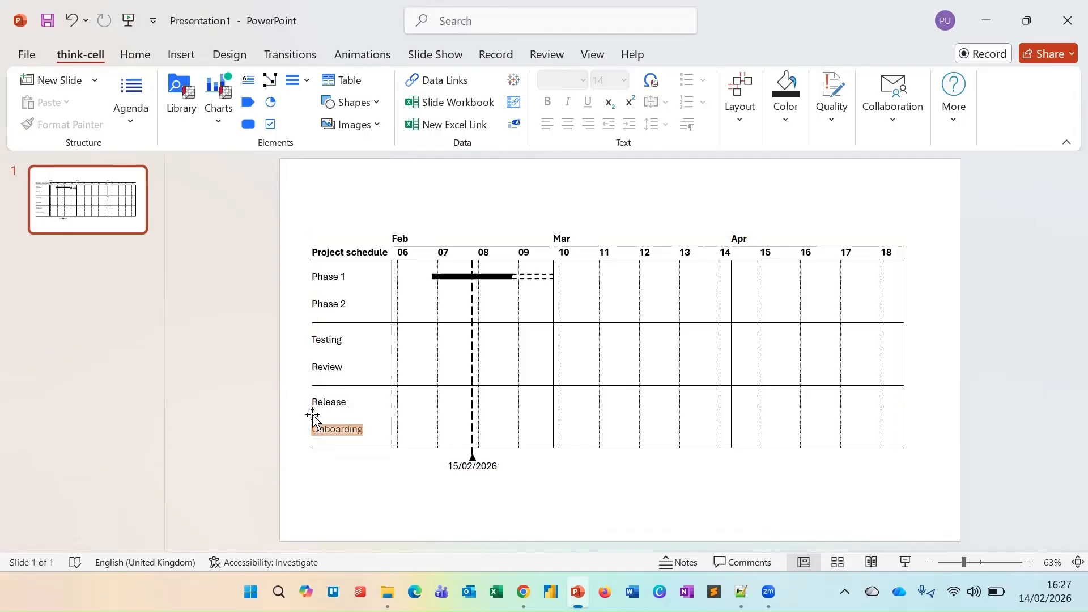
# Step: Insert a row beneath Phase 2 and name it "Debugging"
pyautogui.click(357, 313)
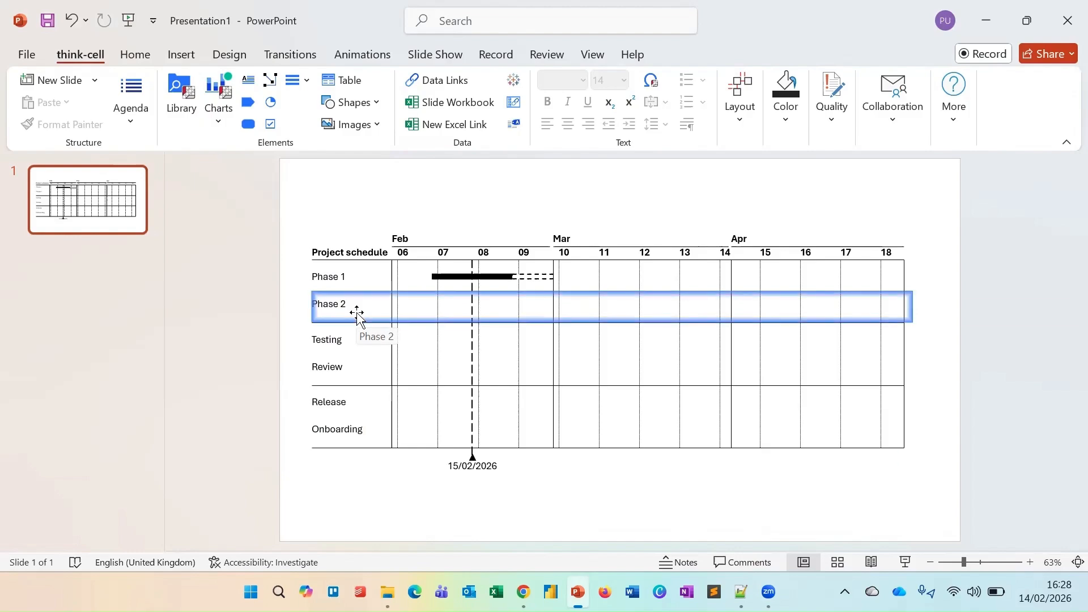
pyautogui.rightClick(357, 313)
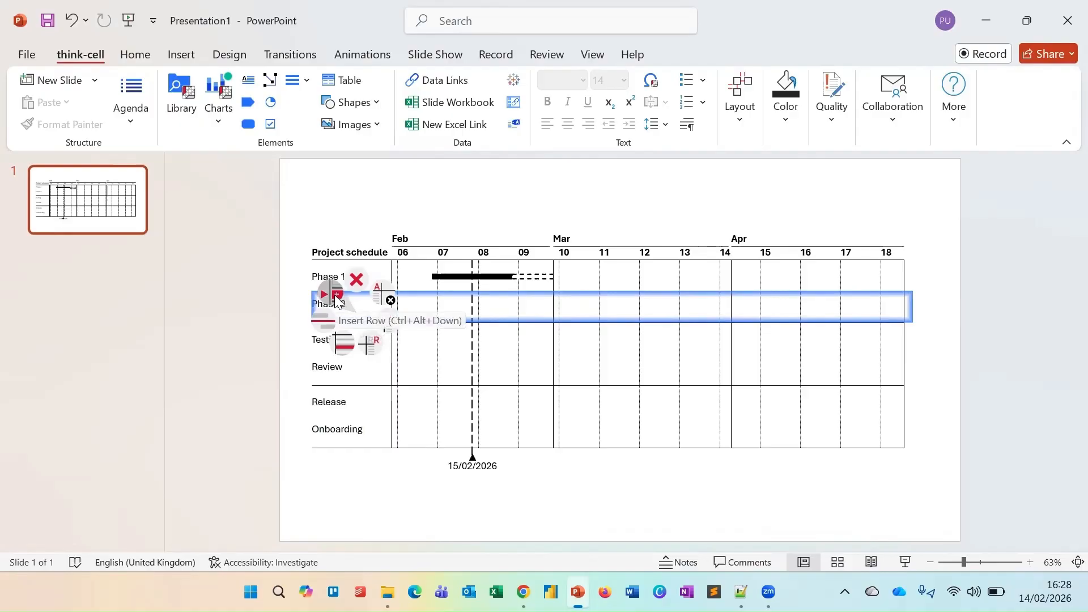
pyautogui.click(337, 301)
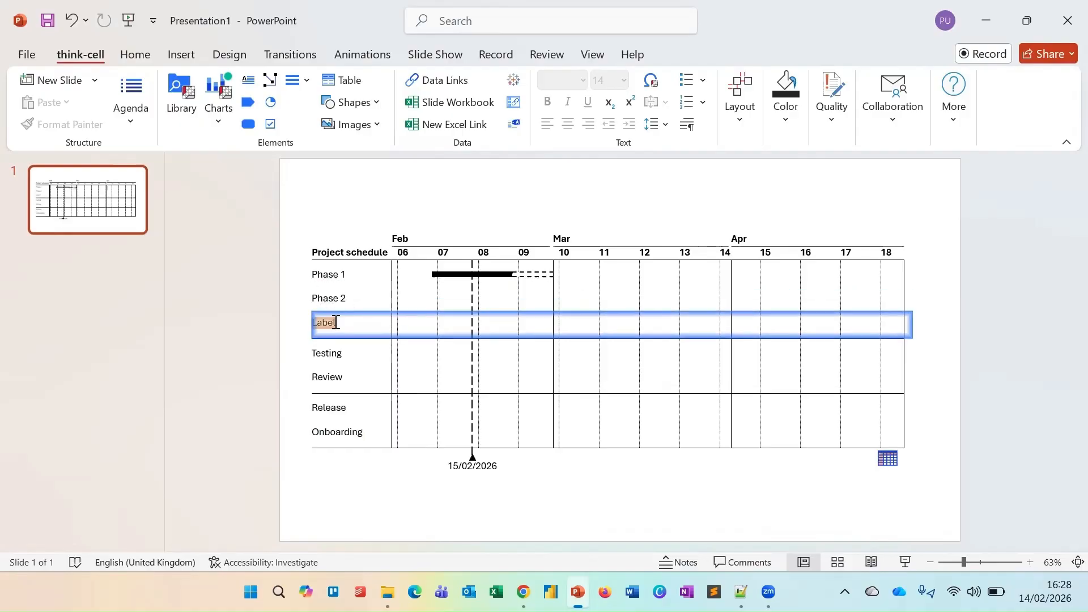
pyautogui.press('Escape')
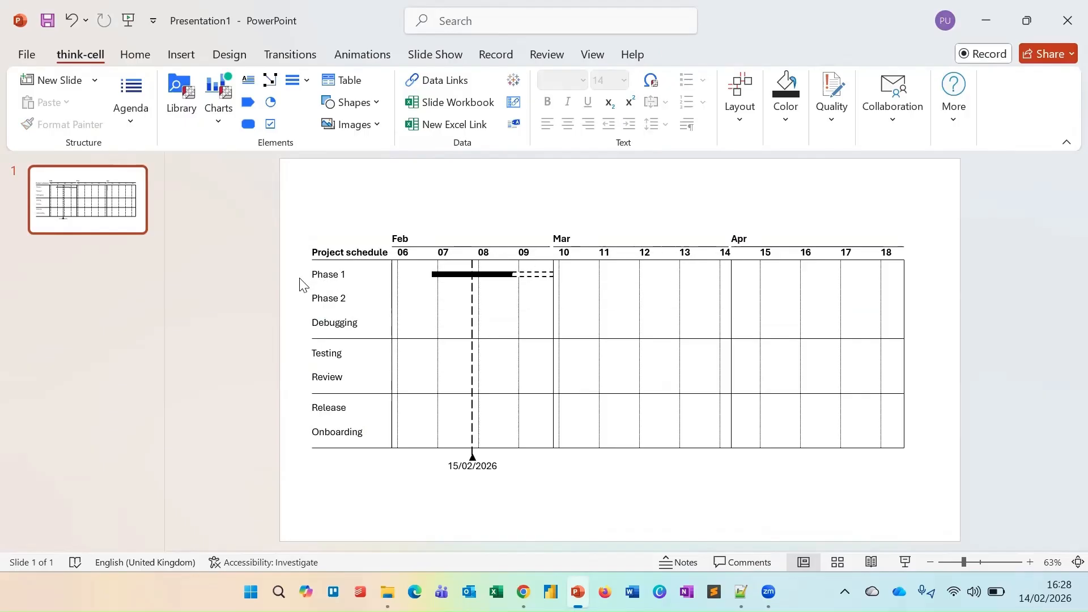
# Step: Set the chart's calendar range to 09/02/2026 to 05/04/2026
pyautogui.click(441, 241)
pyautogui.doubleClick(441, 239)
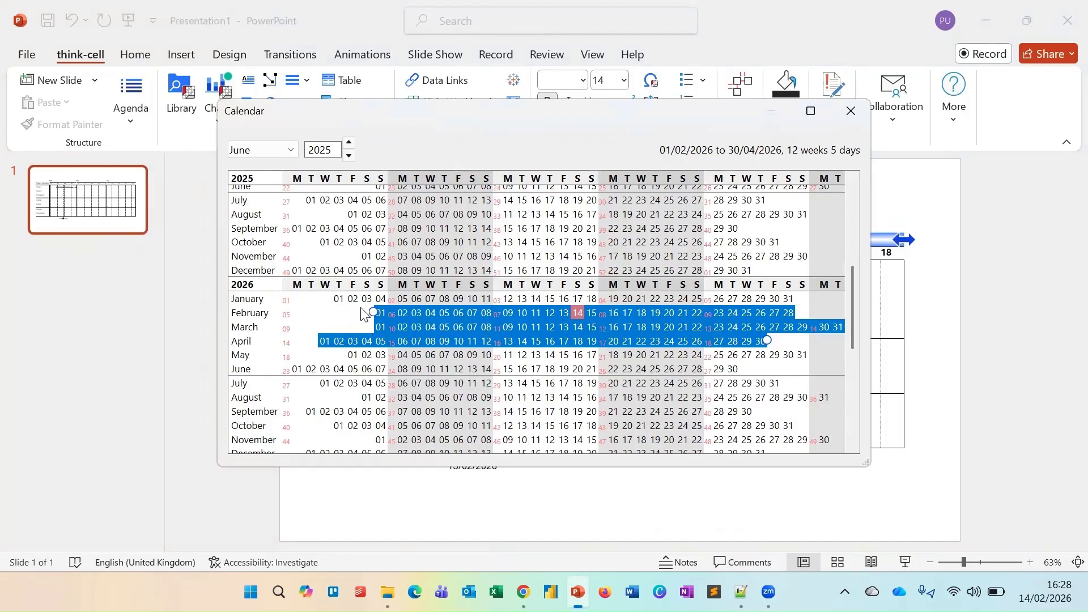
pyautogui.moveTo(371, 311); pyautogui.dragTo(500, 307)
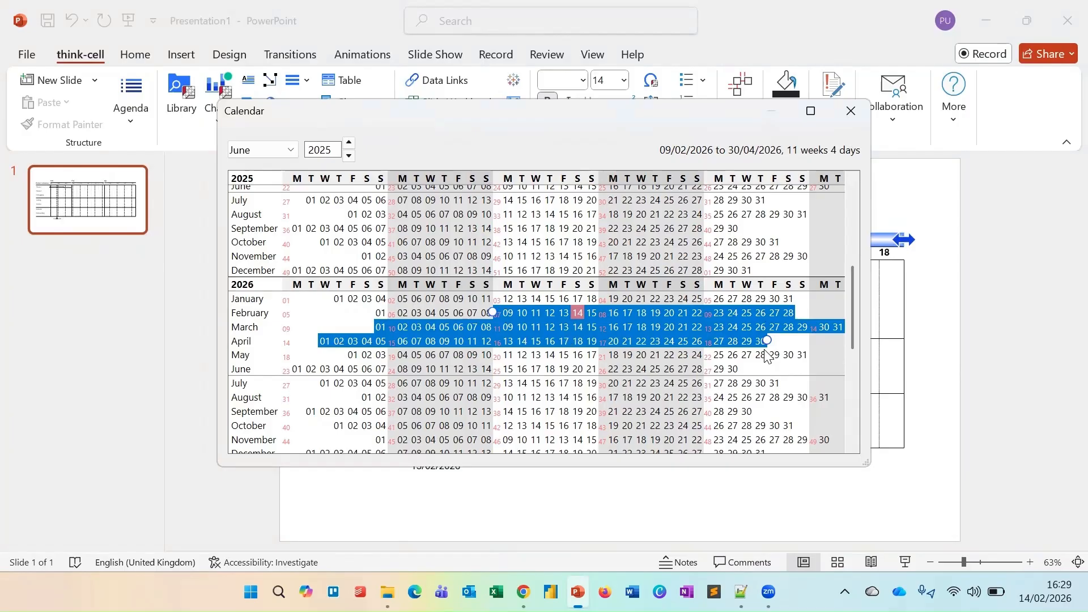
pyautogui.moveTo(767, 341); pyautogui.dragTo(381, 343)
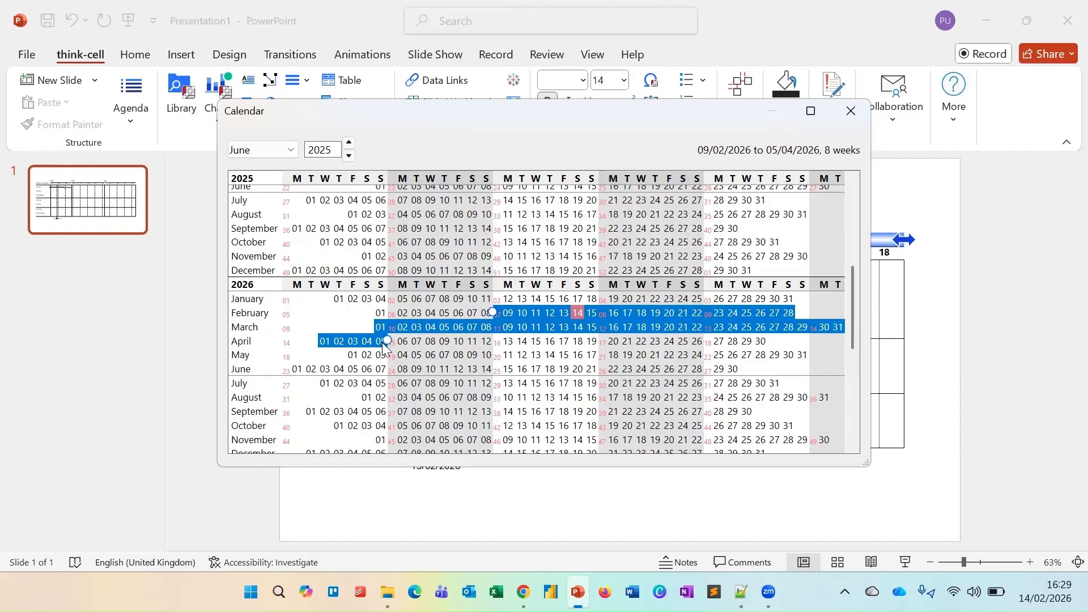
pyautogui.click(926, 206)
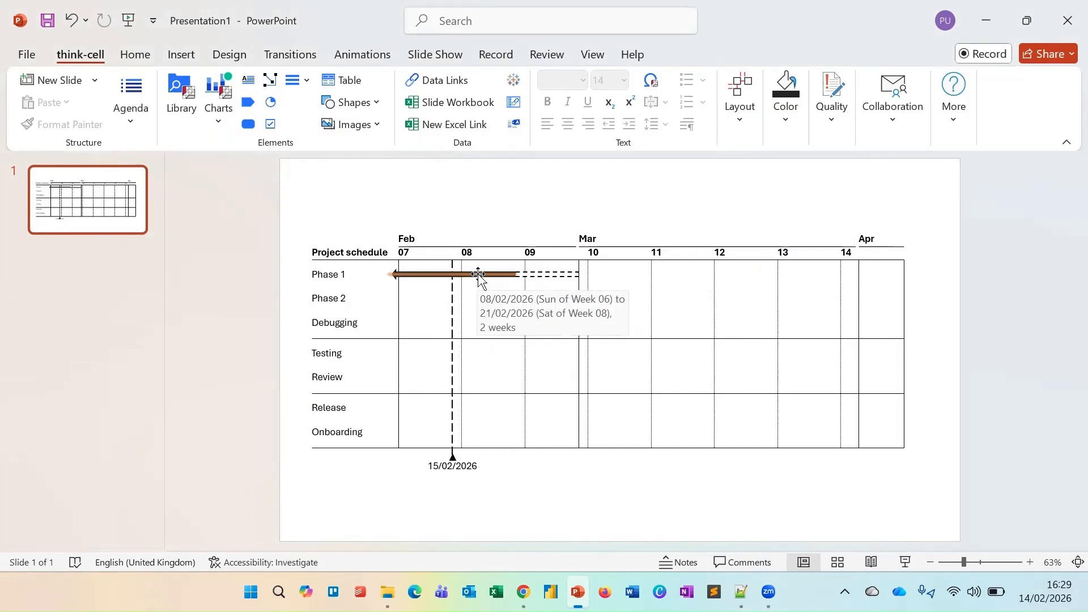
# Step: Reopen the chart's calendar and move the start of the date range back to the beginning of February 2026
pyautogui.click(439, 238)
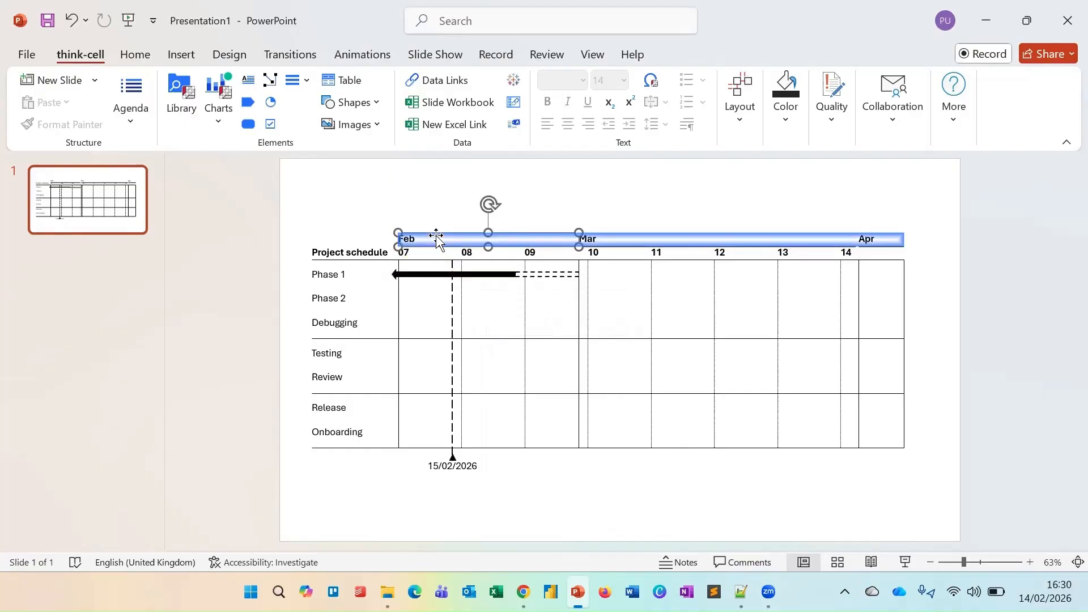
pyautogui.doubleClick(438, 238)
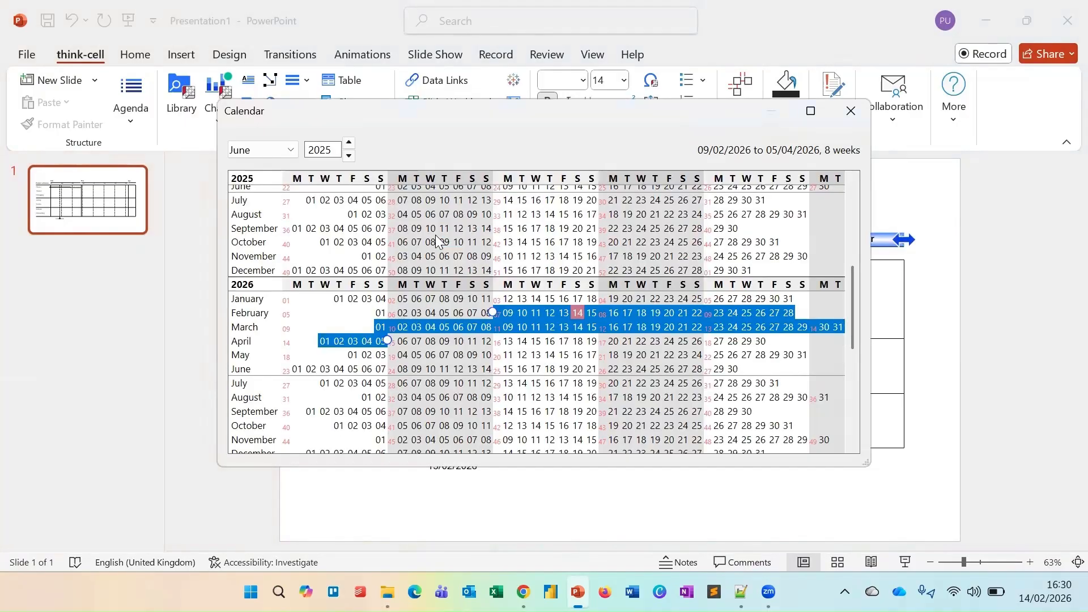
pyautogui.click(934, 343)
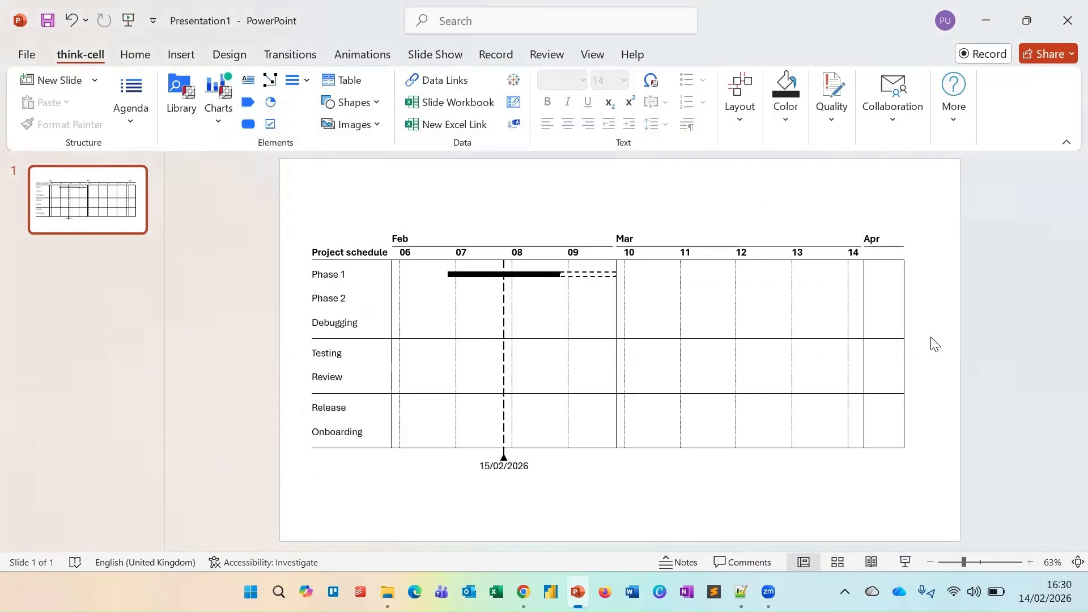
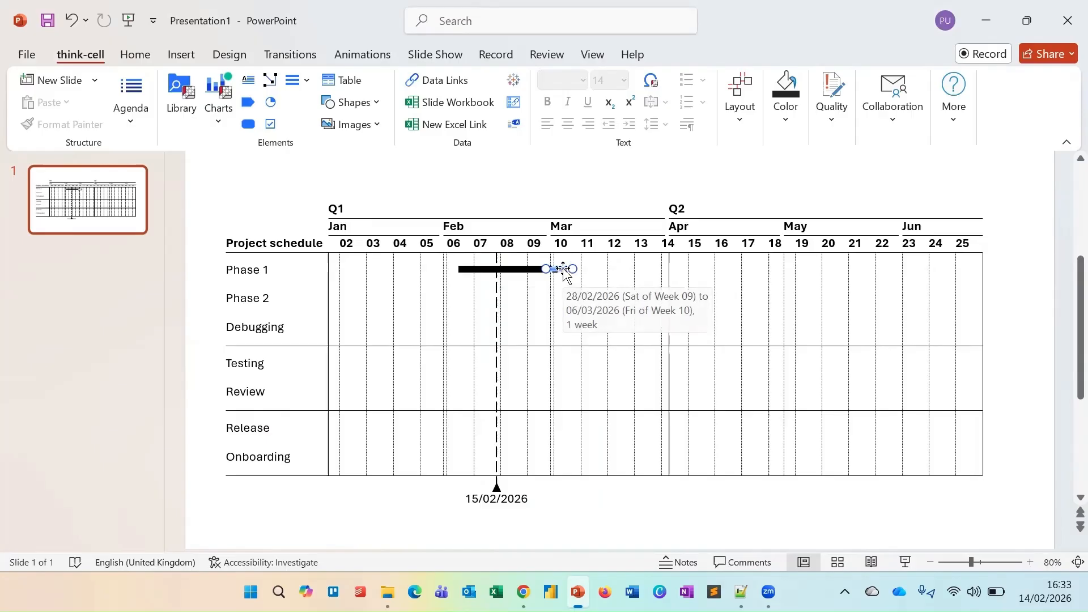
# Step: Try the Solid Bar style on the dashed Phase 1 bar and restore it to Dashed Bar
pyautogui.click(563, 270)
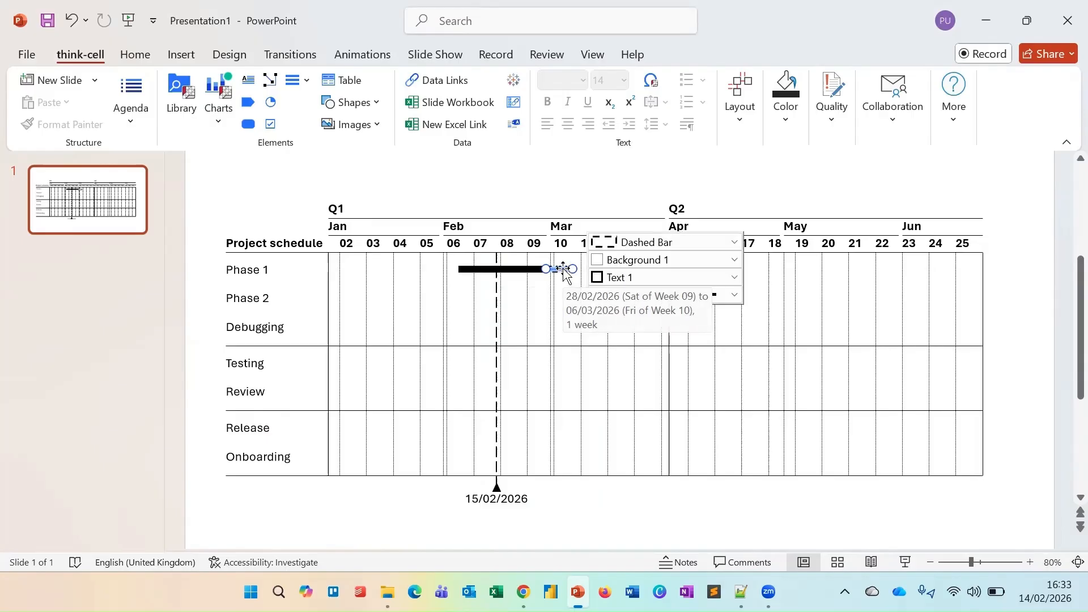
pyautogui.click(638, 243)
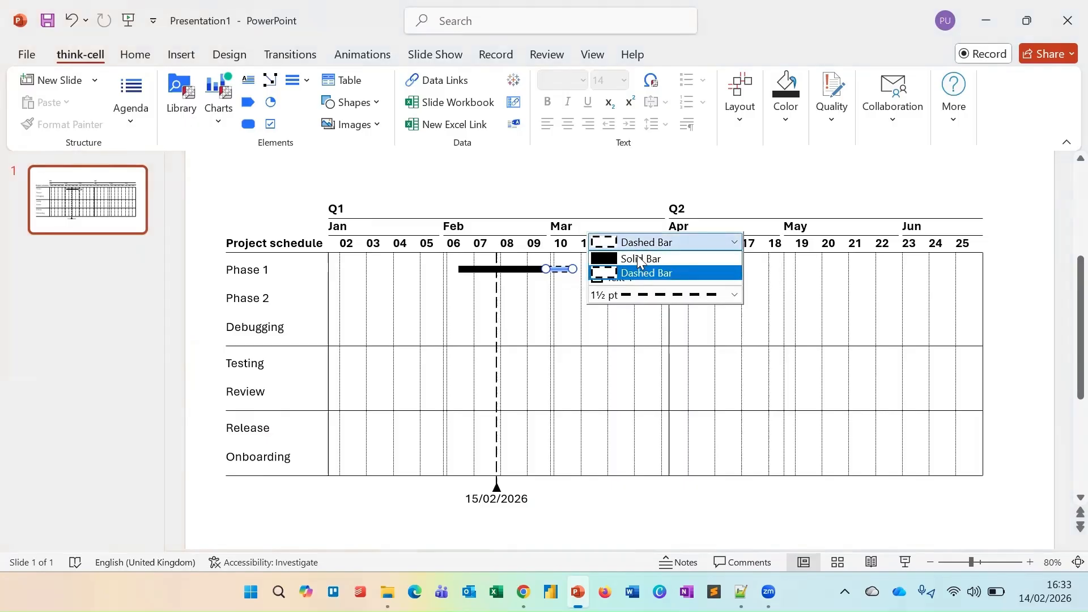
pyautogui.click(637, 255)
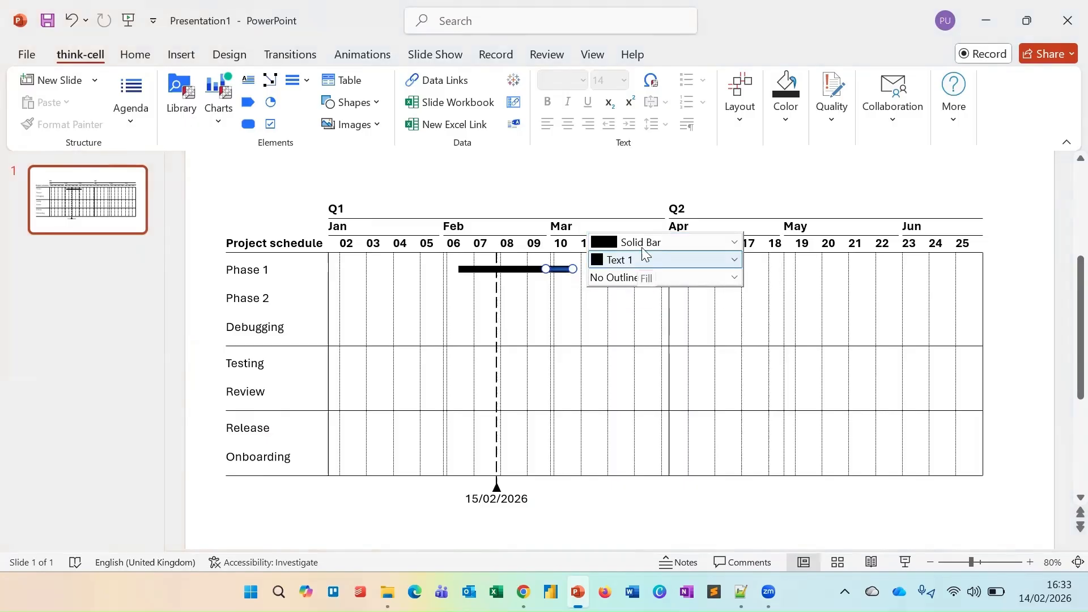
pyautogui.click(645, 243)
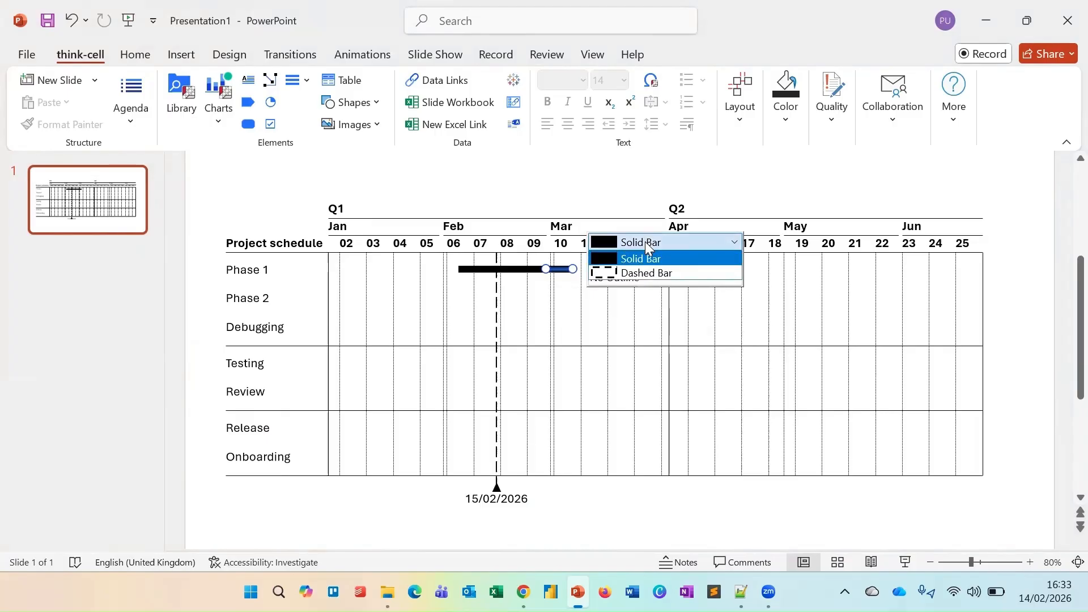
pyautogui.click(648, 274)
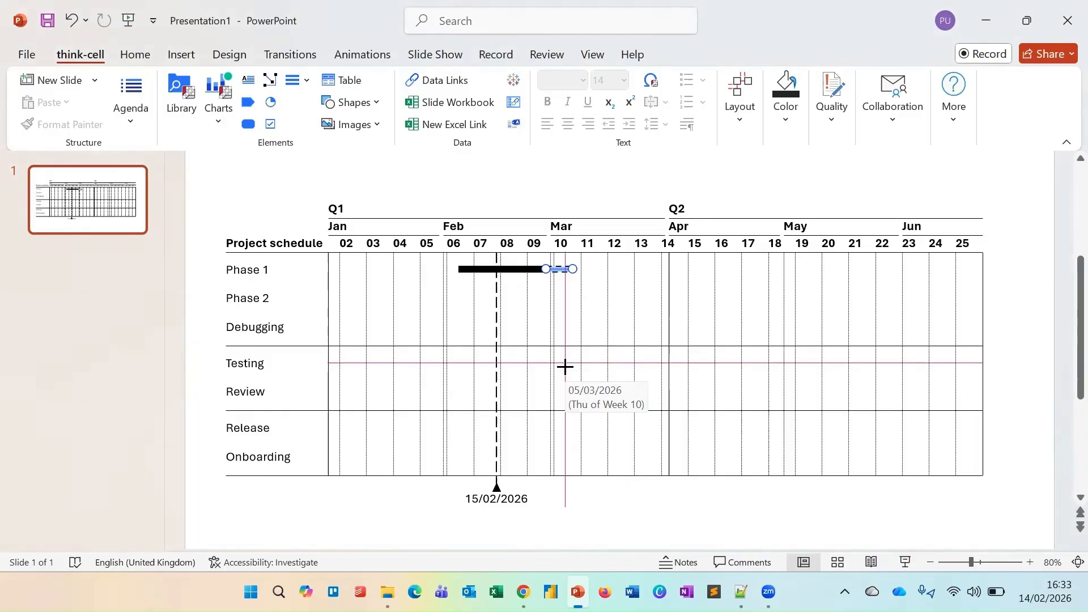
# Step: Add a new bar to the Phase 2 row running from 18/03/2026 to 23/04/2026
pyautogui.click(617, 298)
pyautogui.rightClick(617, 297)
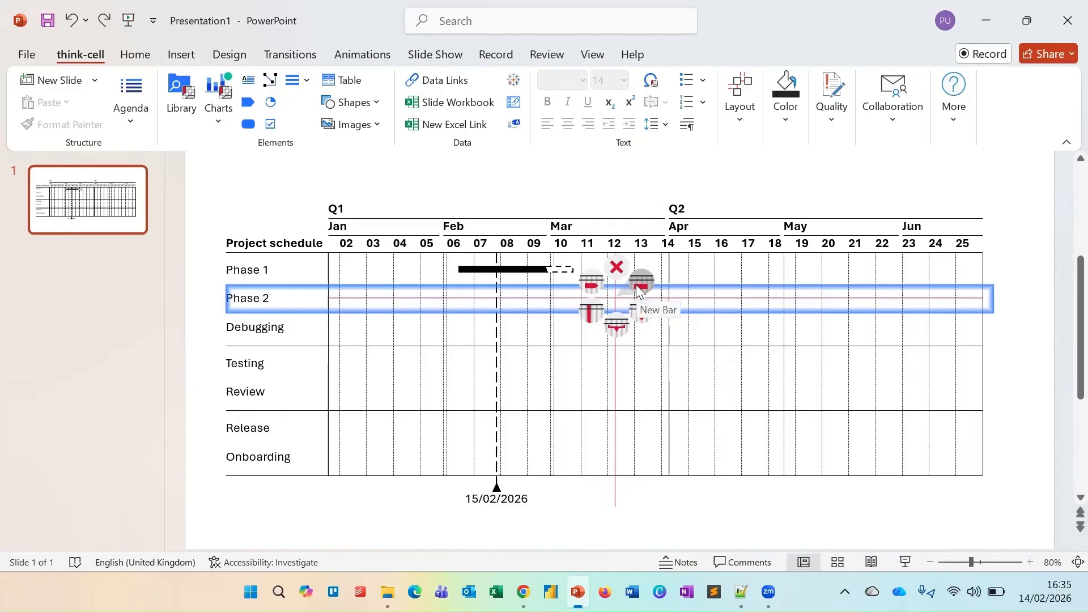
pyautogui.click(640, 291)
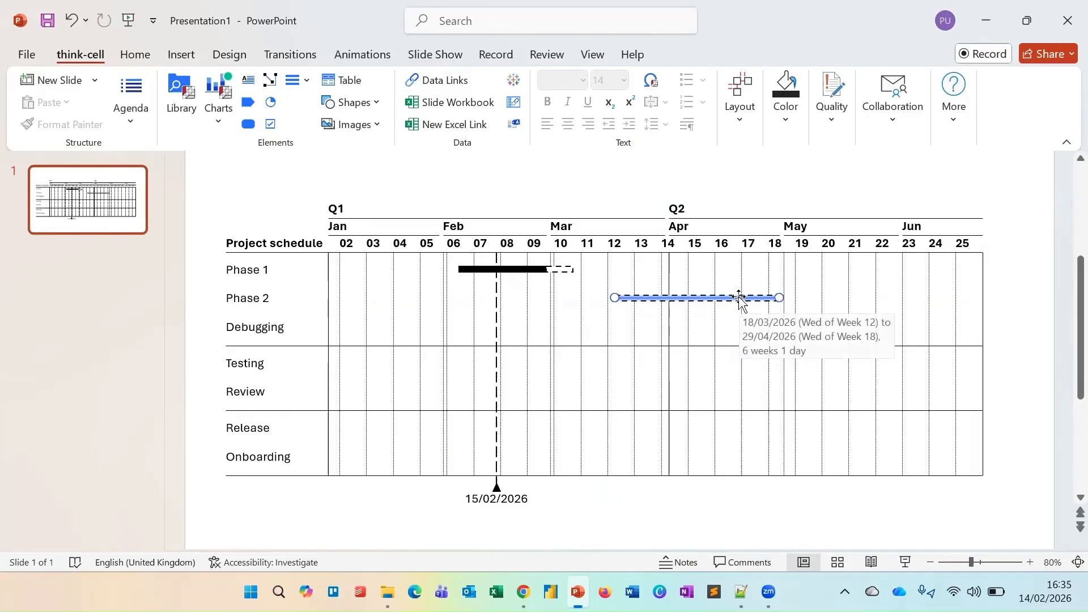
pyautogui.moveTo(780, 297); pyautogui.dragTo(758, 297)
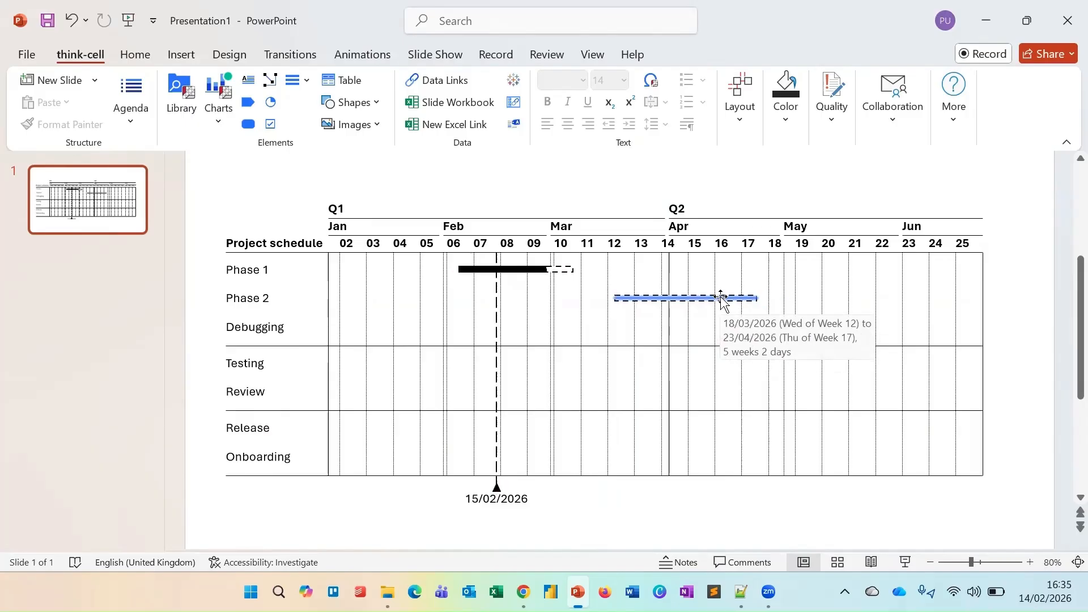
# Step: Change the Phase 2 bar's style to Solid Bar and its fill colour to Accent 5
pyautogui.click(722, 300)
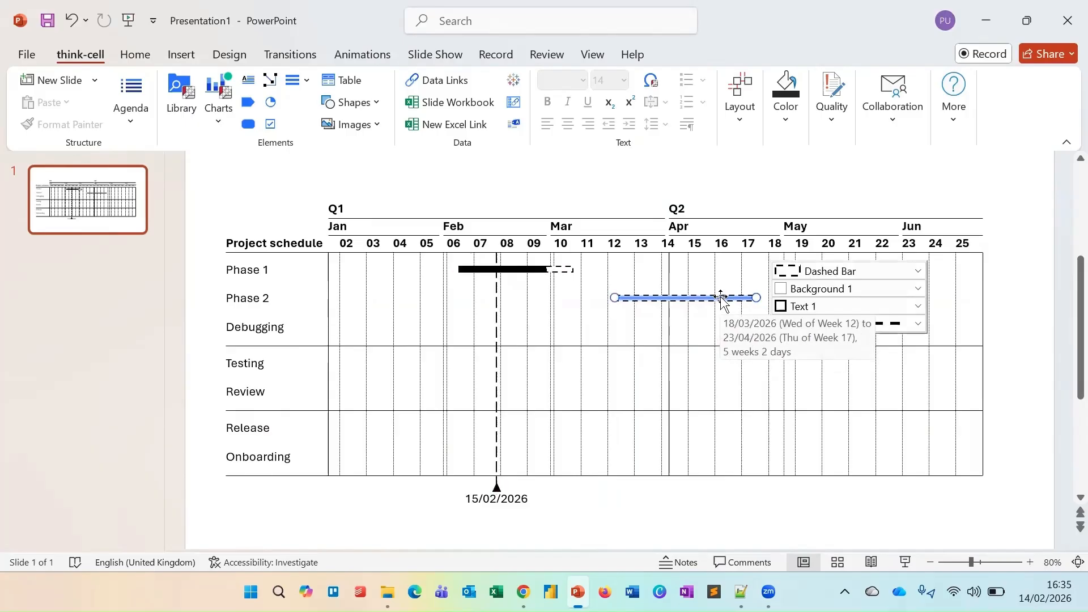
pyautogui.click(809, 272)
pyautogui.click(812, 289)
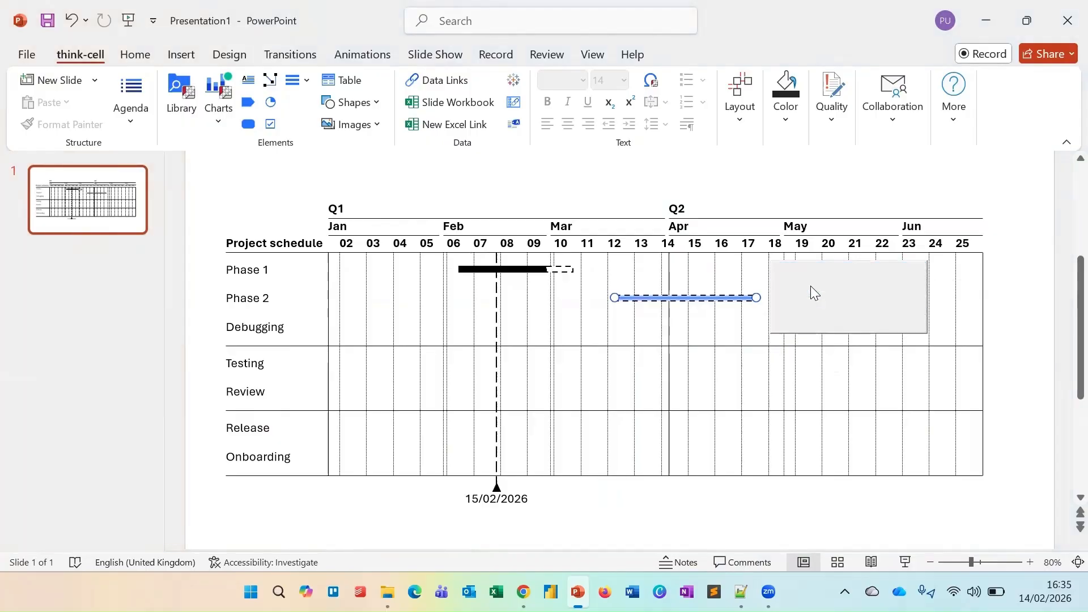
pyautogui.click(809, 293)
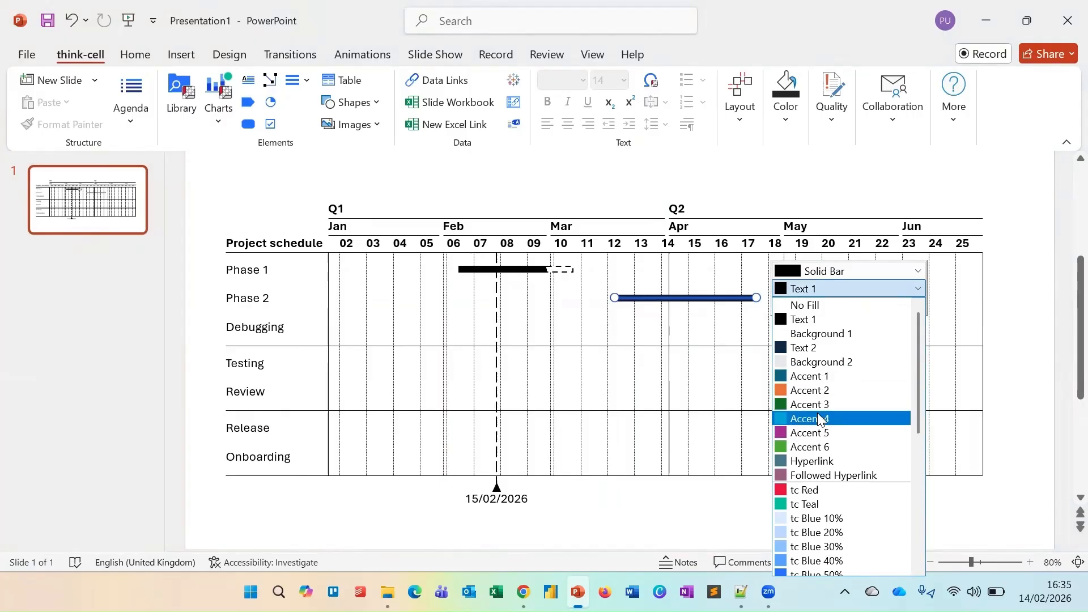
pyautogui.click(818, 434)
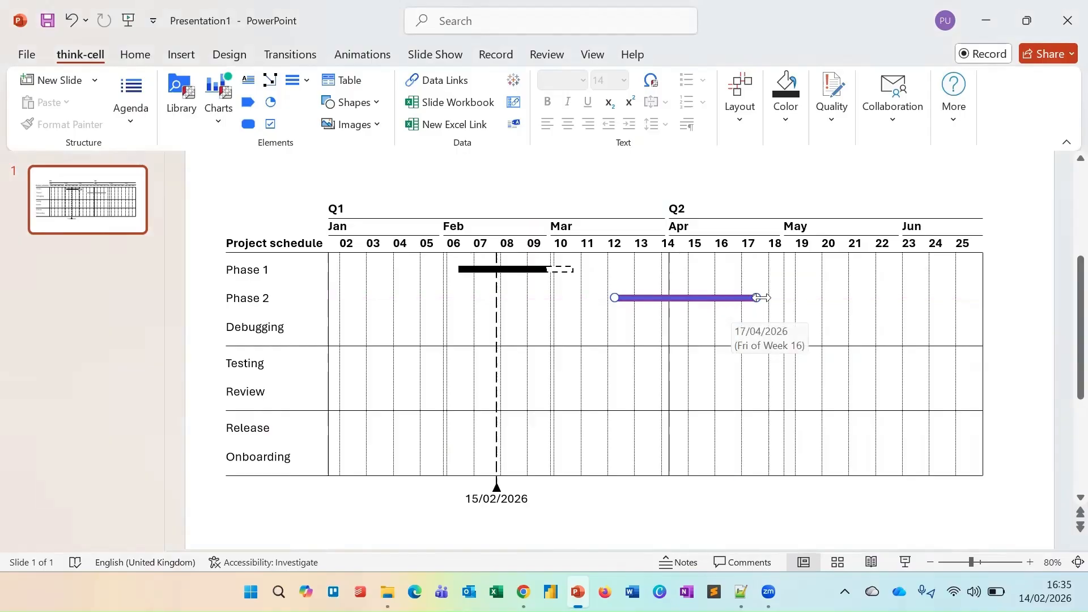
# Step: Shorten the Phase 2 bar to end on 20/04/2026 and check its date range in the calendar
pyautogui.moveTo(757, 298); pyautogui.dragTo(748, 297)
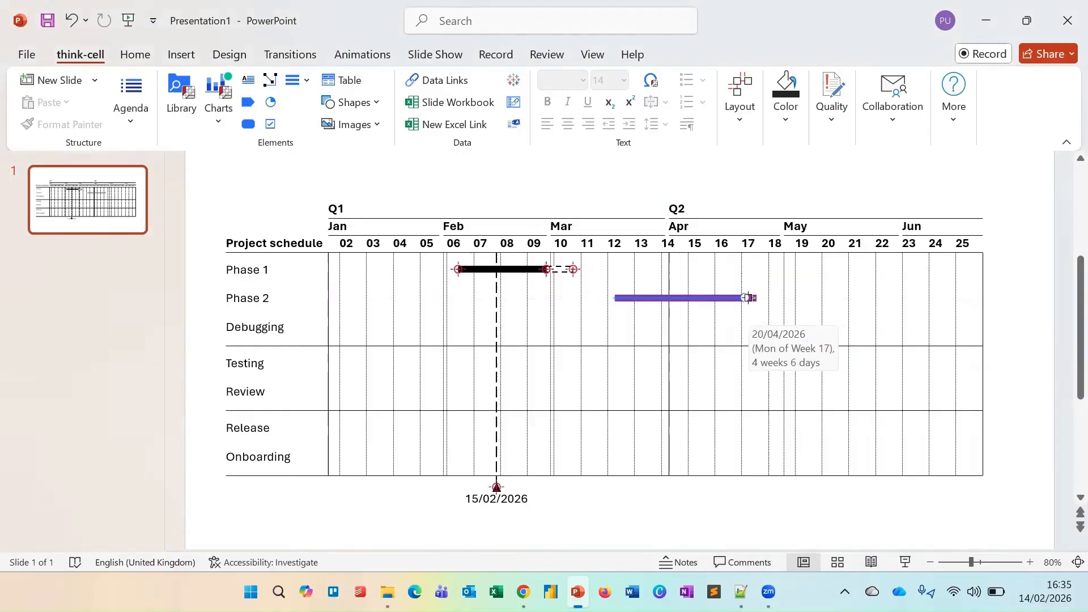
pyautogui.doubleClick(709, 299)
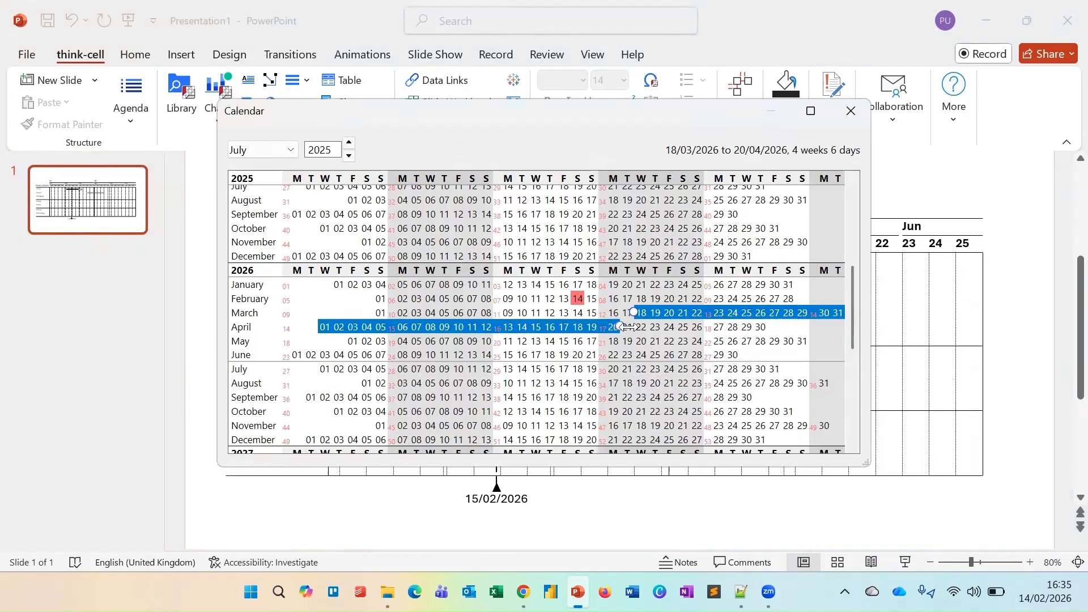
pyautogui.moveTo(628, 327); pyautogui.dragTo(642, 328)
pyautogui.click(918, 192)
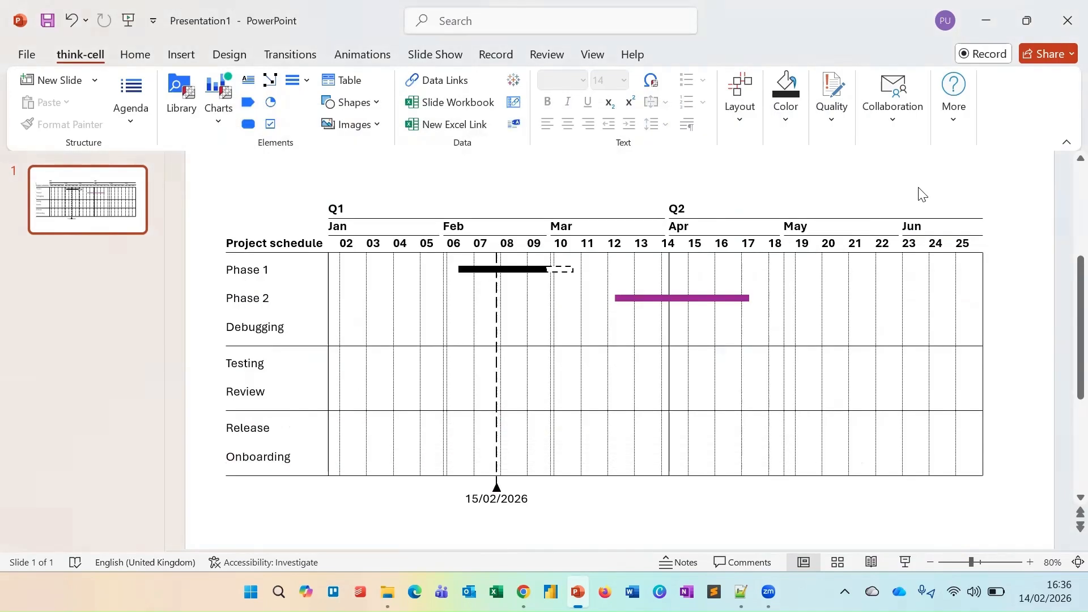
# Step: Add a milestone dated 14/03/2026 to the Phase 2 row, just before the solid bar
pyautogui.click(599, 298)
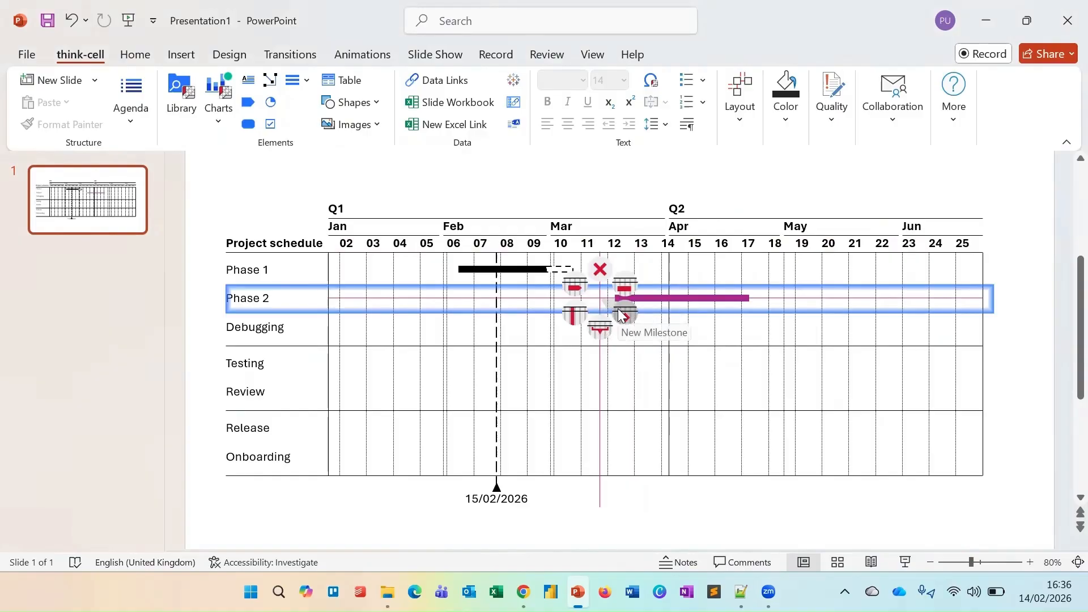
pyautogui.click(622, 316)
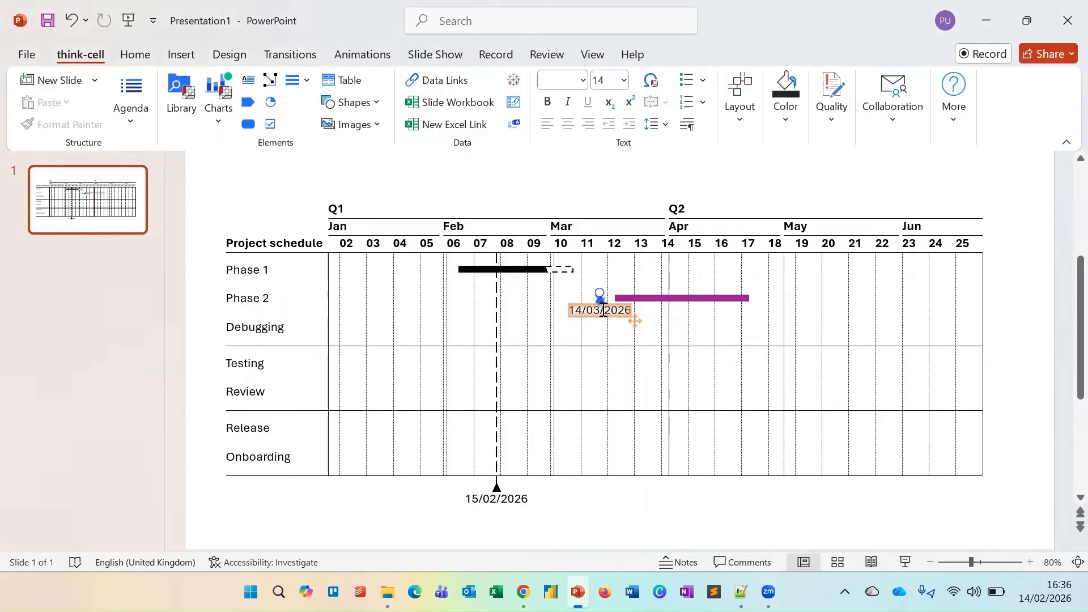
pyautogui.click(722, 324)
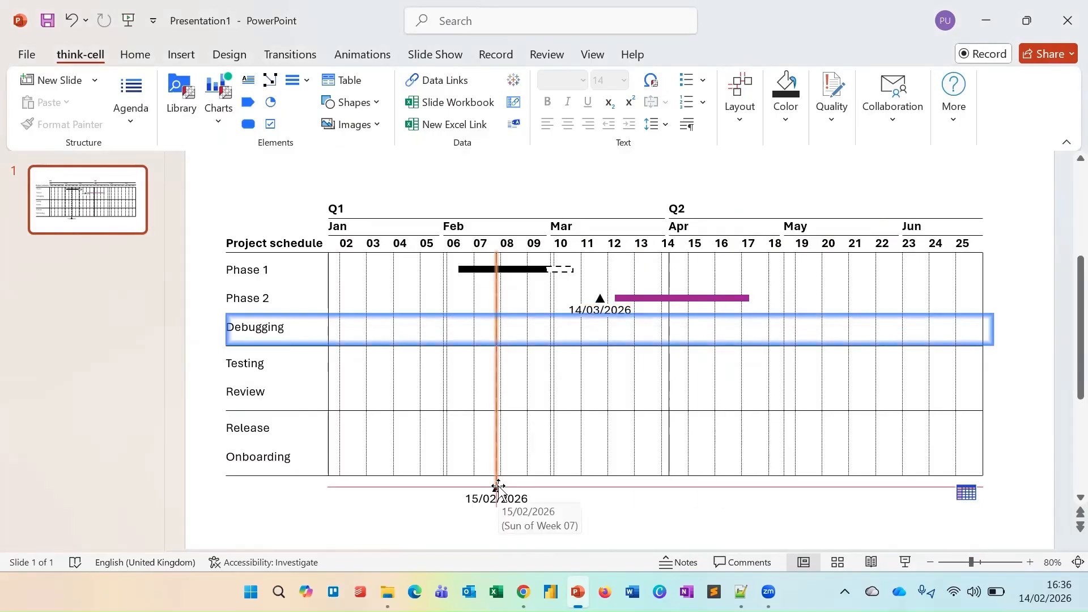
# Step: Move the dashed vertical date line to 02/03/2026
pyautogui.click(498, 486)
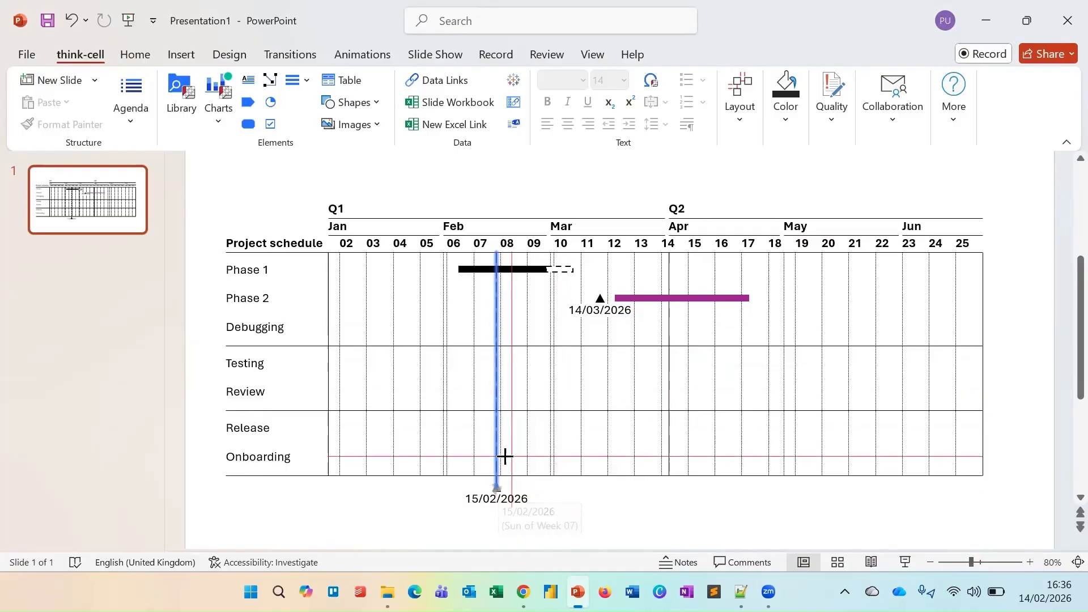
pyautogui.moveTo(502, 454); pyautogui.dragTo(554, 334)
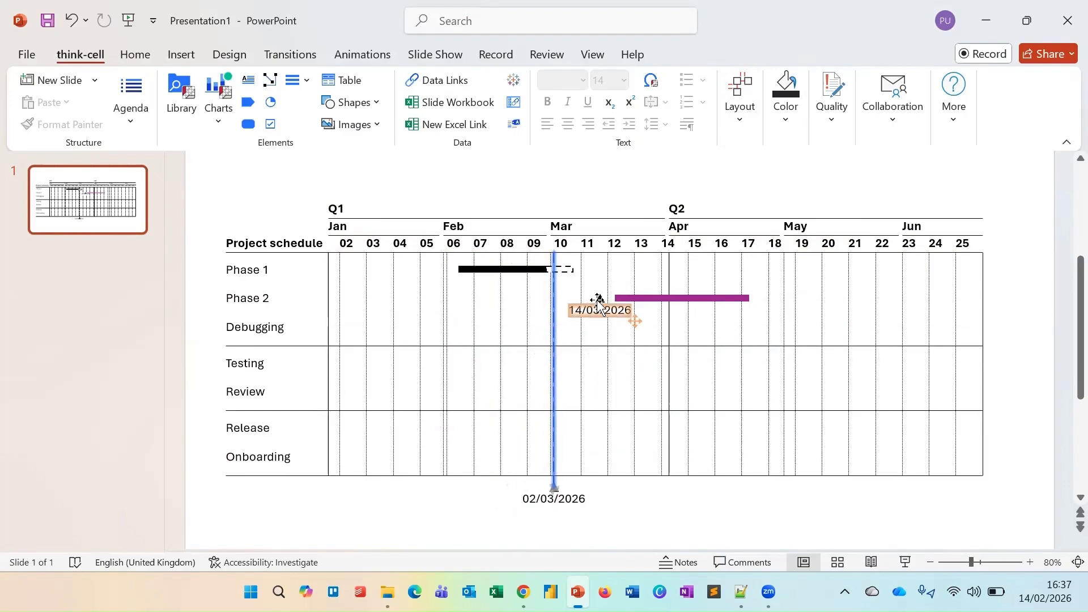
pyautogui.moveTo(636, 323)
pyautogui.mouseDown()
pyautogui.moveTo(635, 333)
pyautogui.moveTo(605, 281)
pyautogui.moveTo(643, 283)
pyautogui.moveTo(675, 309)
pyautogui.moveTo(612, 313)
pyautogui.moveTo(627, 315)
pyautogui.mouseUp()
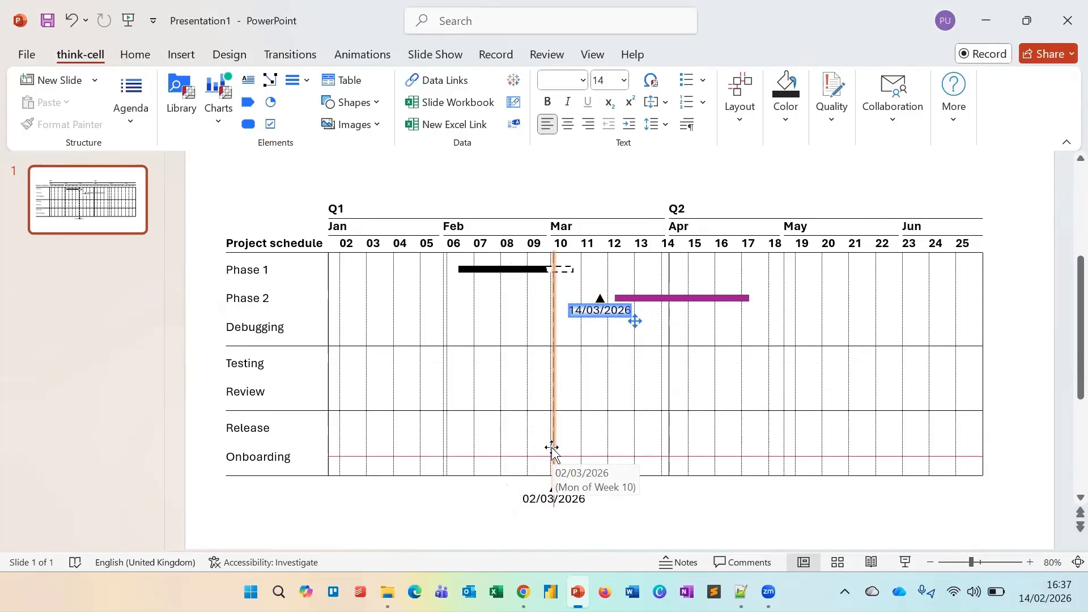
# Step: Colour the vertical date line's marker and label tc Red and change the marker shape to Diamond
pyautogui.click(555, 488)
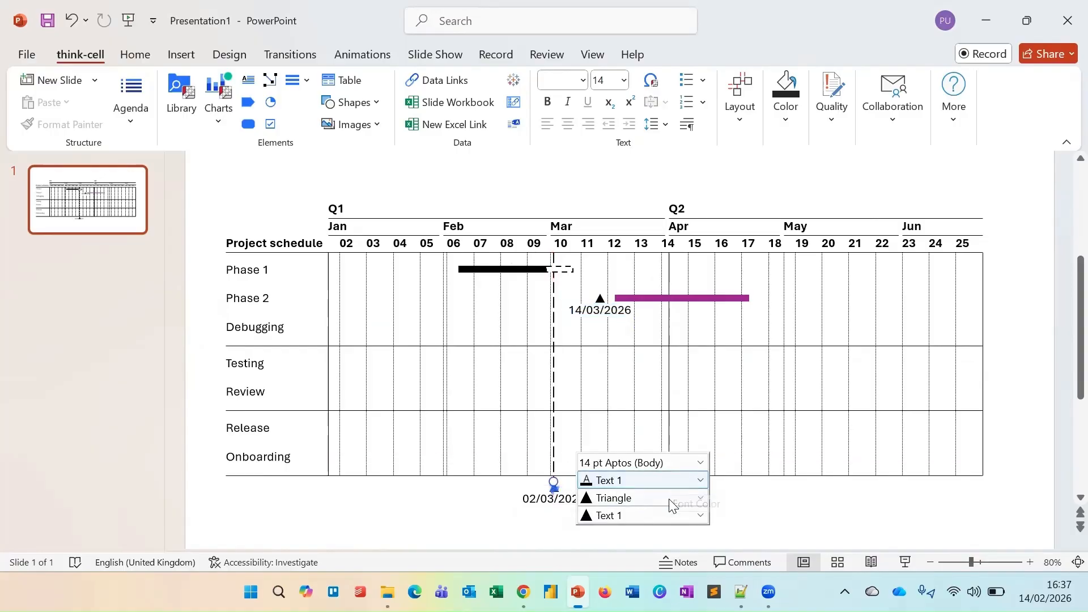
pyautogui.click(664, 480)
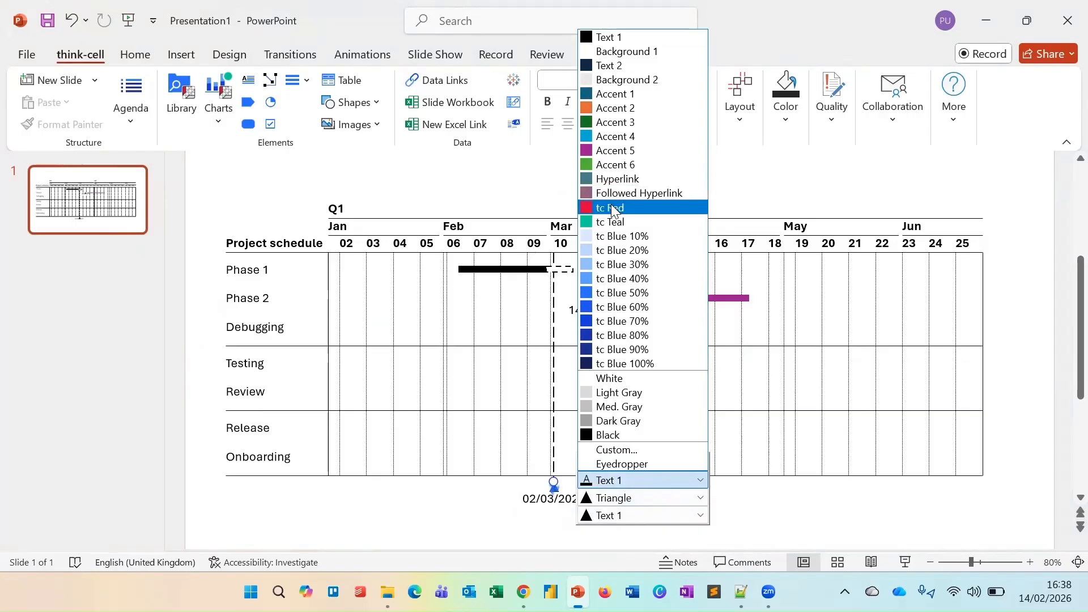
pyautogui.click(612, 208)
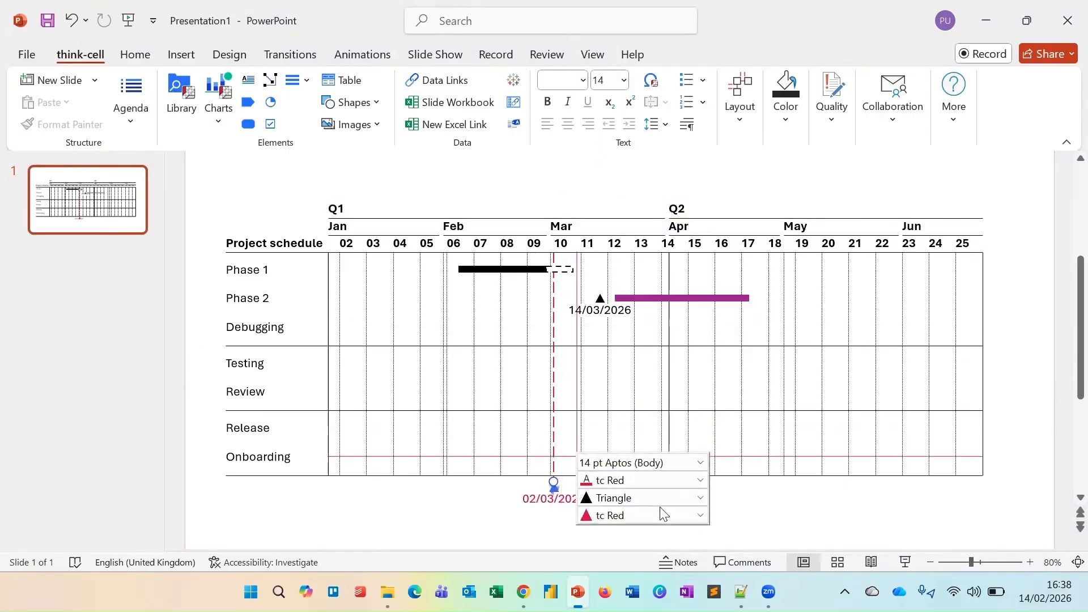
pyautogui.click(684, 502)
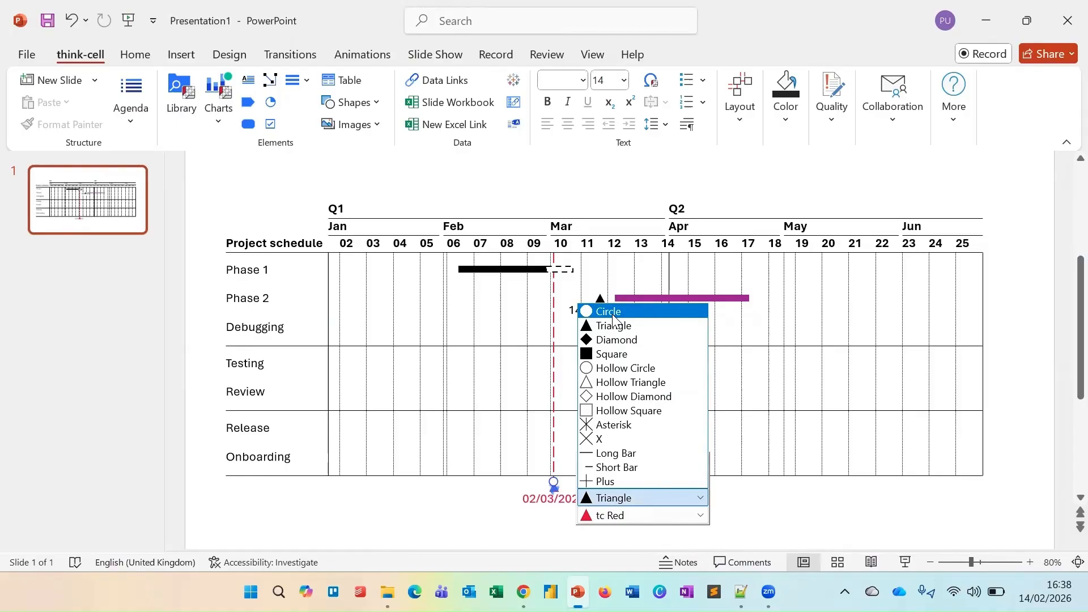
pyautogui.click(615, 347)
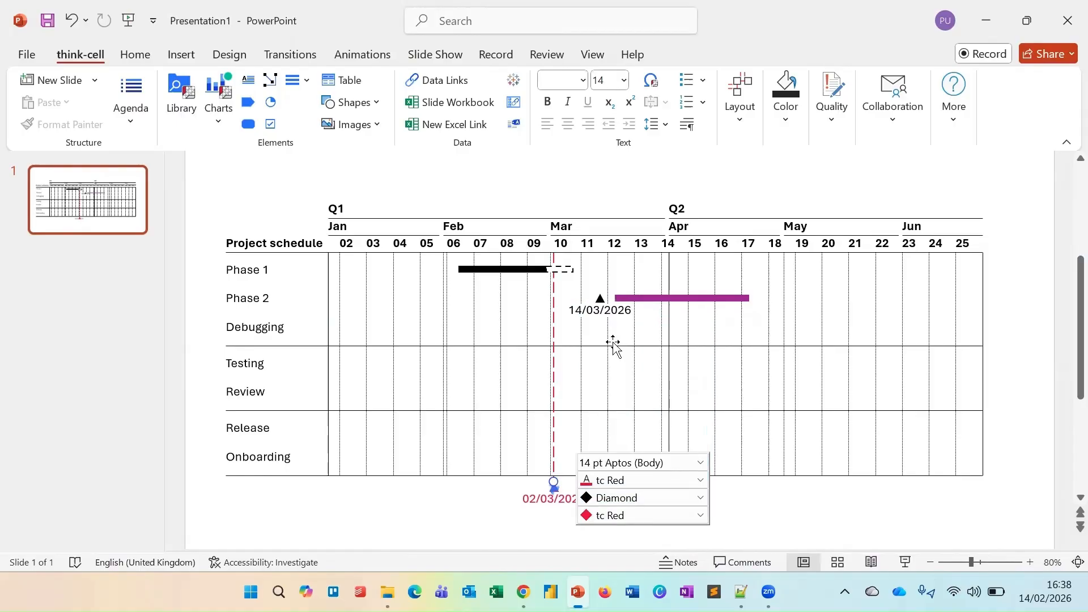
# Step: Set the font colour of the vertical line's date label to Text 1 and deselect it
pyautogui.click(653, 481)
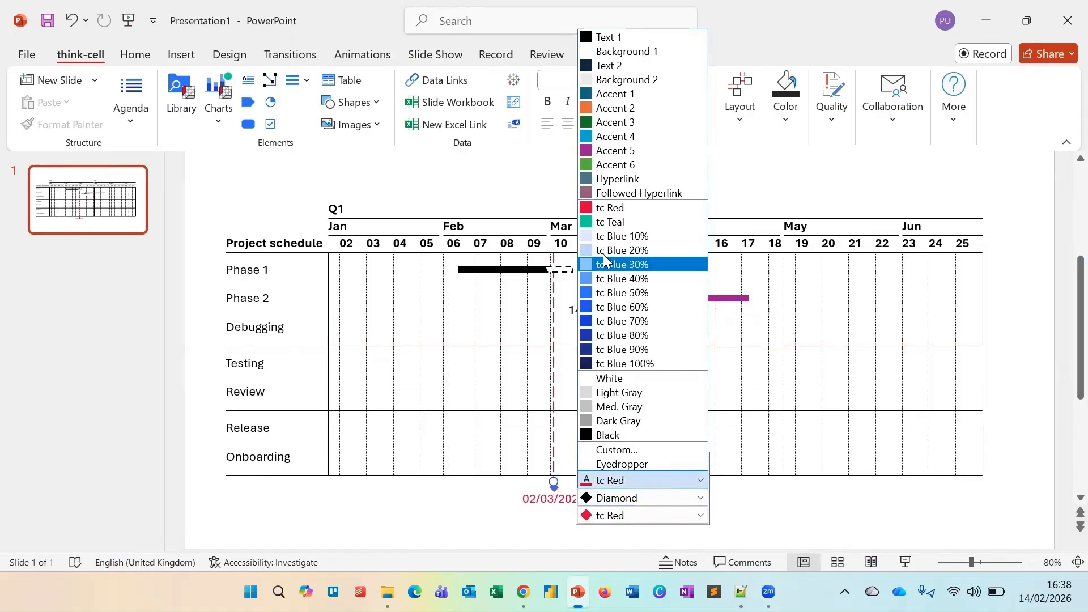
pyautogui.click(595, 36)
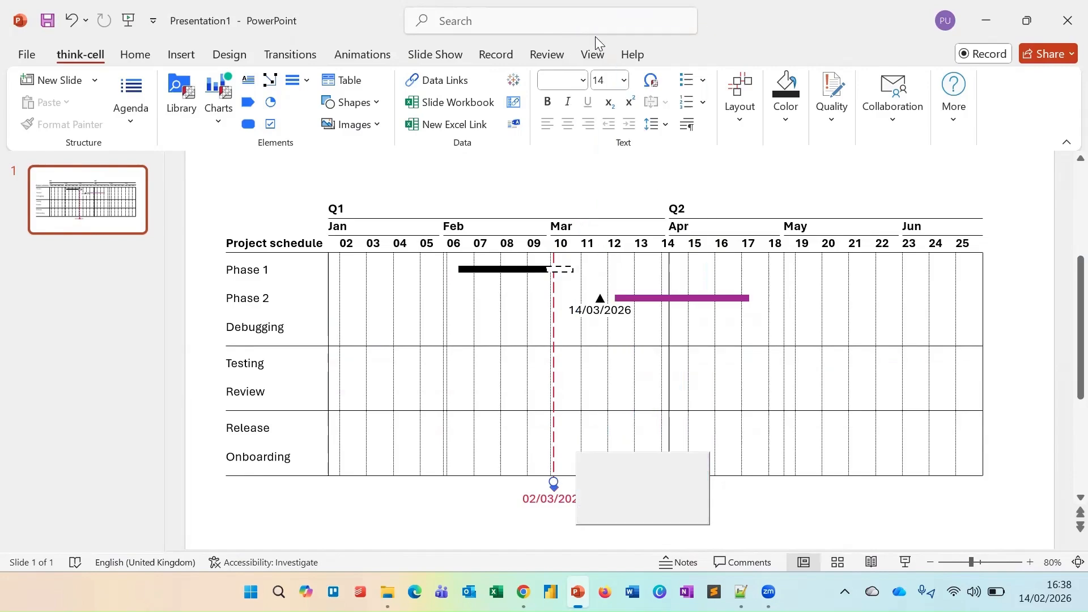
pyautogui.click(825, 498)
pyautogui.click(1030, 371)
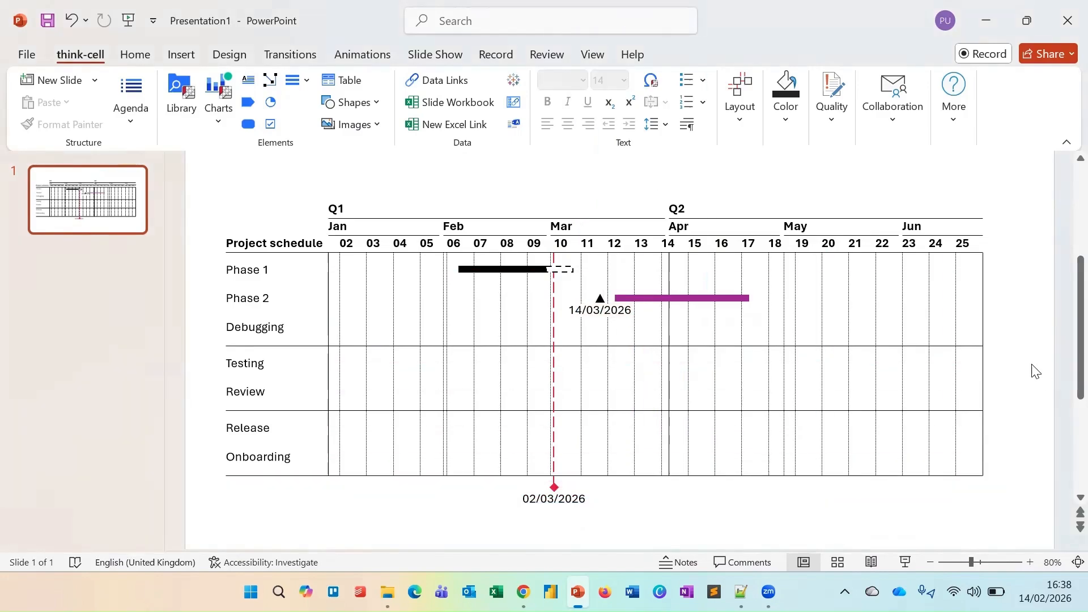
# Step: Add a bracket to the Review row and stretch it to span 22/03/2026 to 05/06/2026
pyautogui.click(651, 379)
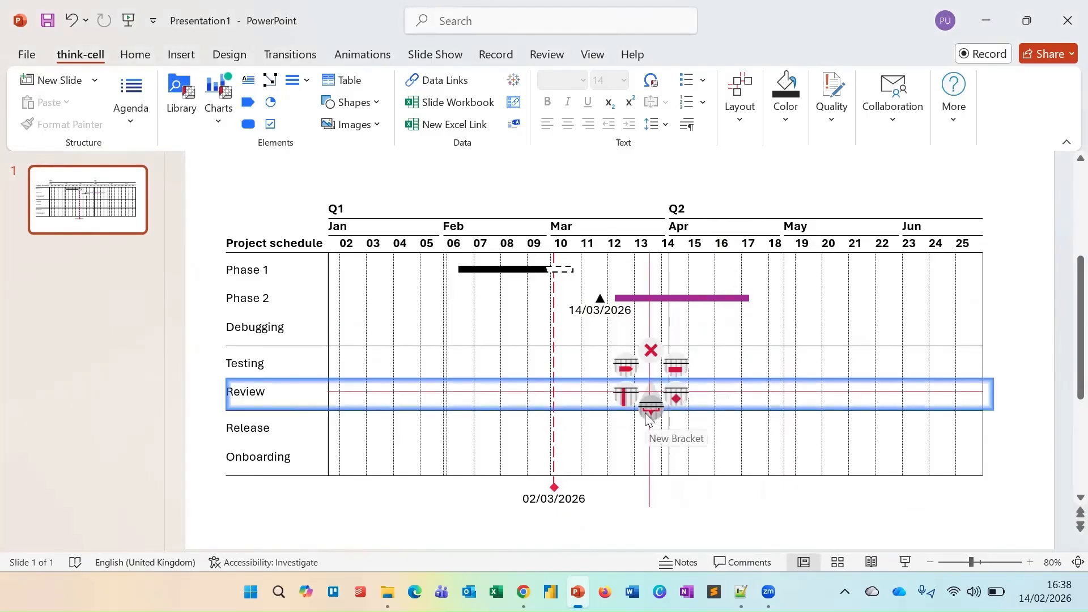
pyautogui.click(646, 414)
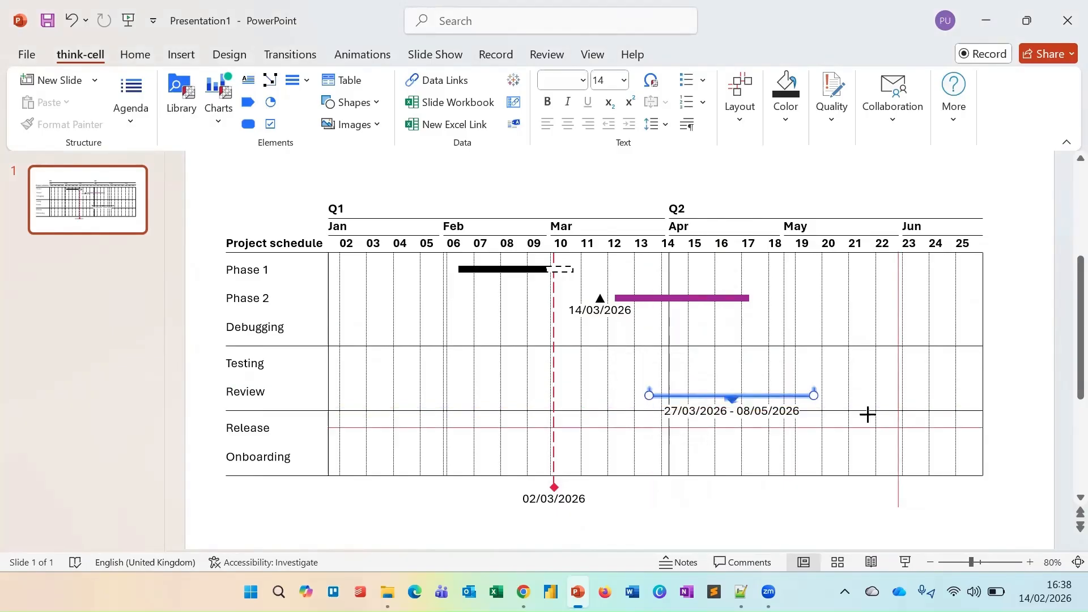
pyautogui.moveTo(813, 396); pyautogui.dragTo(919, 380)
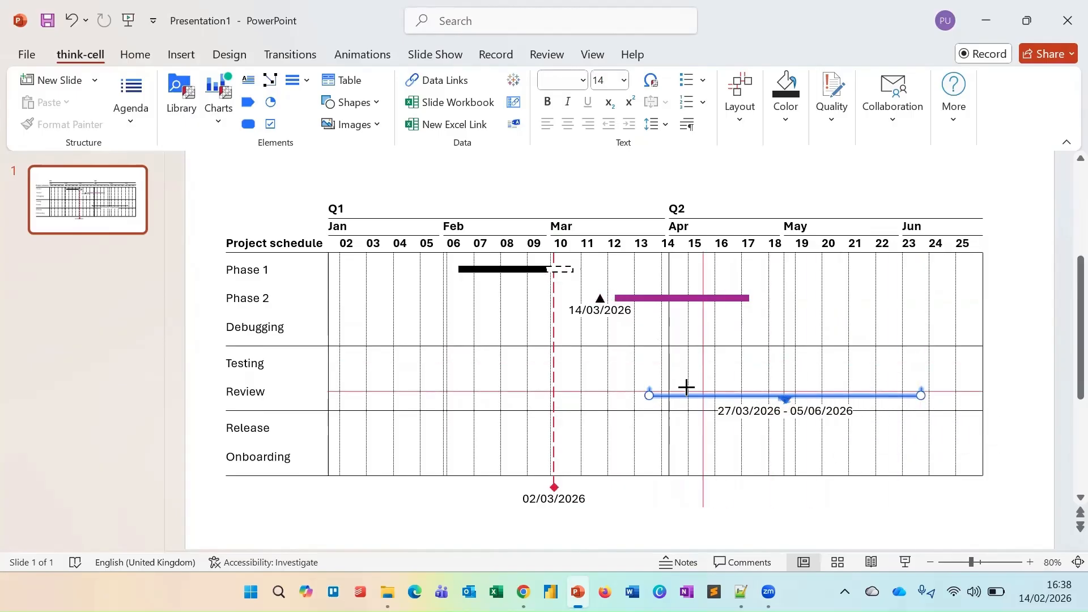
pyautogui.moveTo(650, 399); pyautogui.dragTo(630, 399)
# Step: Add a pentagon to the Testing row and position it to run from 18/05/2026 to 11/06/2026
pyautogui.click(447, 361)
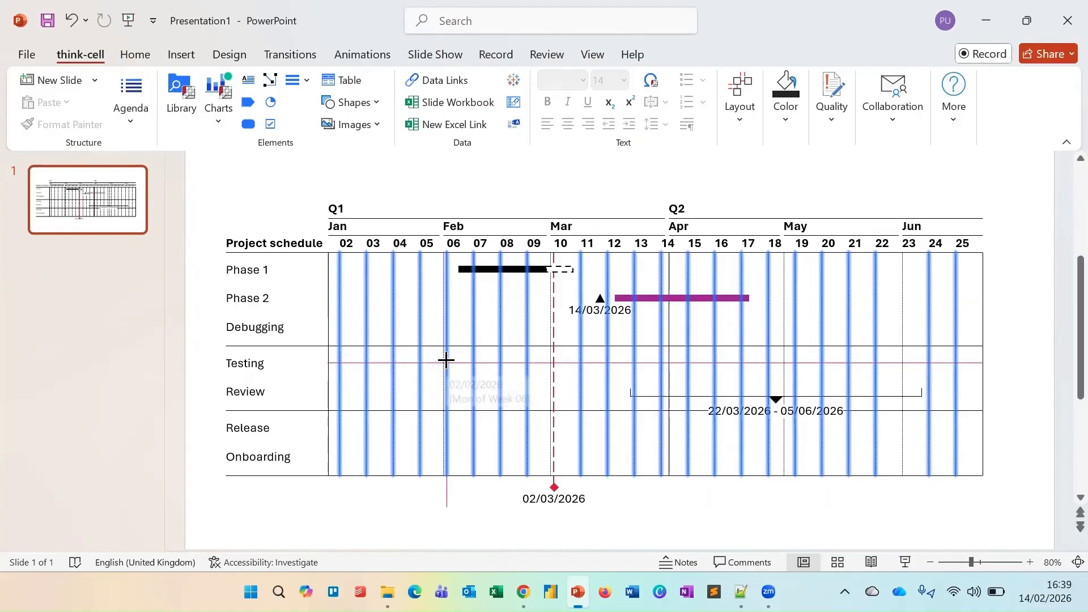
pyautogui.rightClick(447, 361)
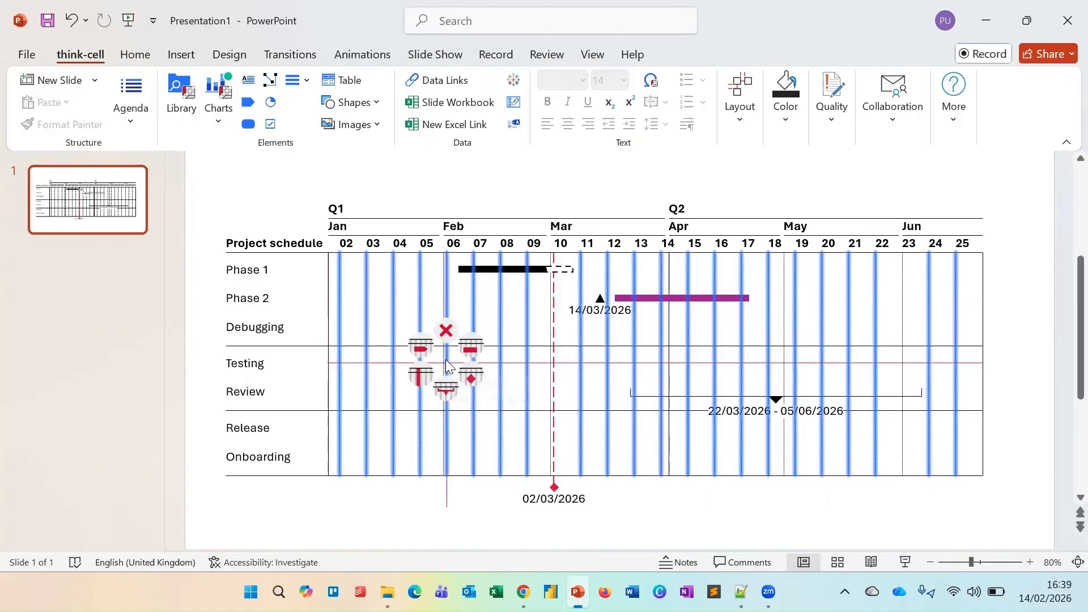
pyautogui.click(418, 348)
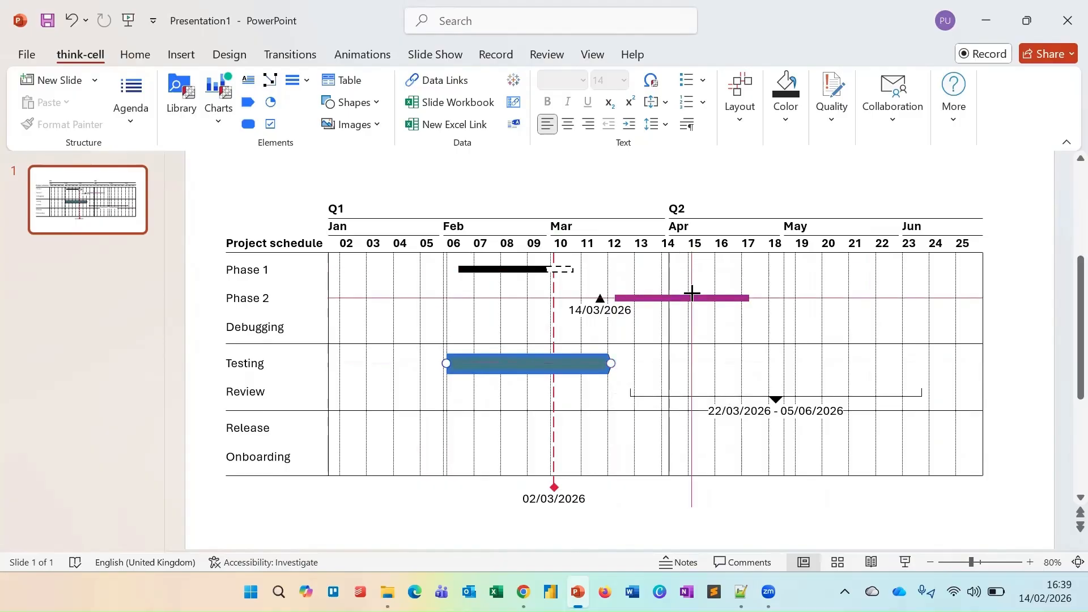
pyautogui.moveTo(612, 363); pyautogui.dragTo(929, 369)
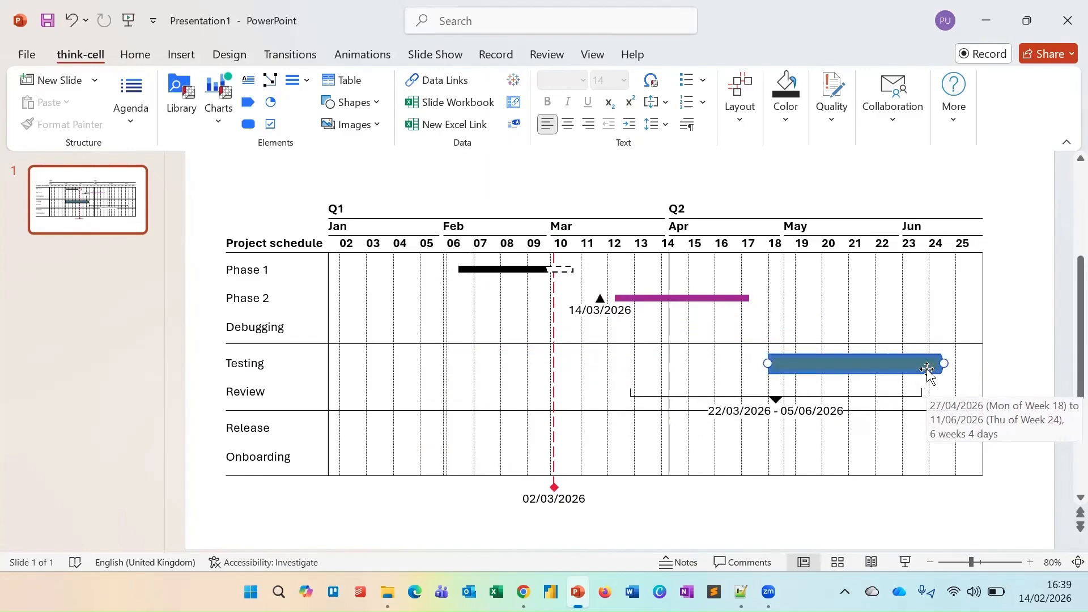
pyautogui.moveTo(772, 364); pyautogui.dragTo(850, 391)
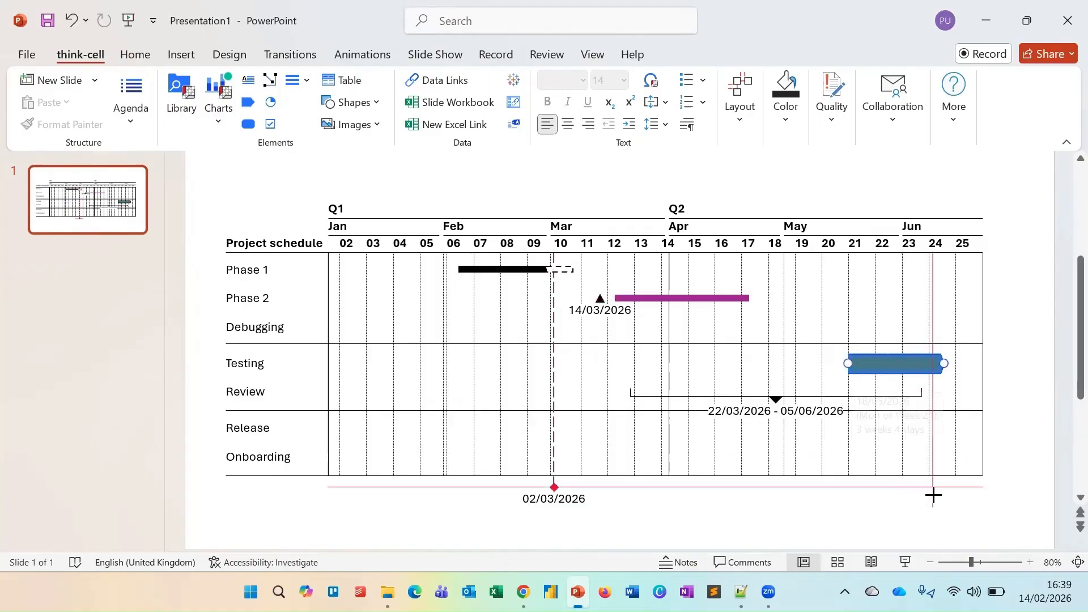
# Step: Keep the Testing pentagon as Solid Pentagon and set its fill colour to tc Blue 60%
pyautogui.click(886, 366)
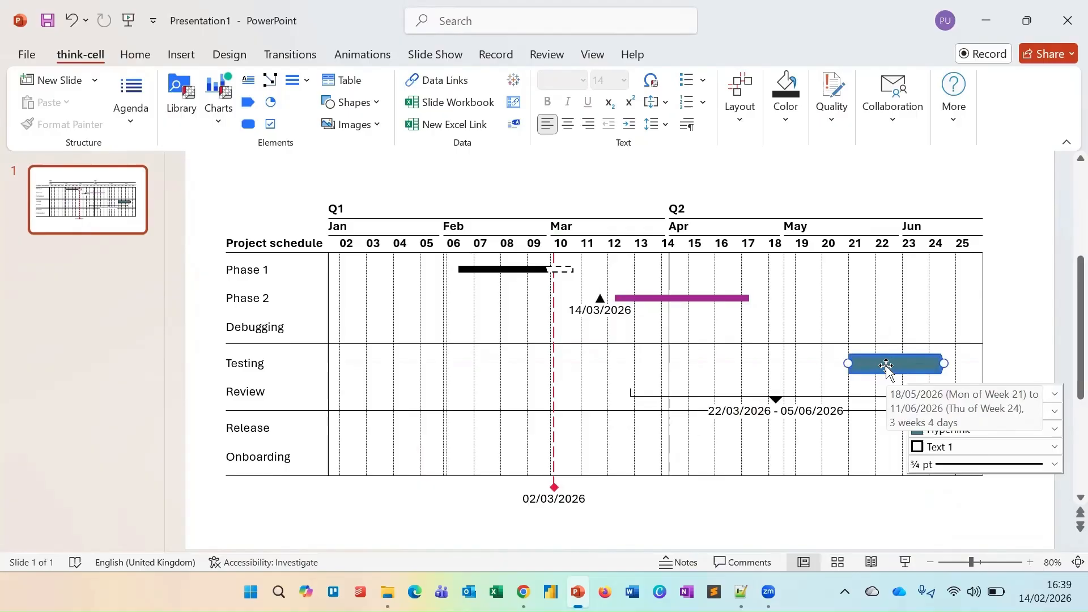
pyautogui.click(987, 413)
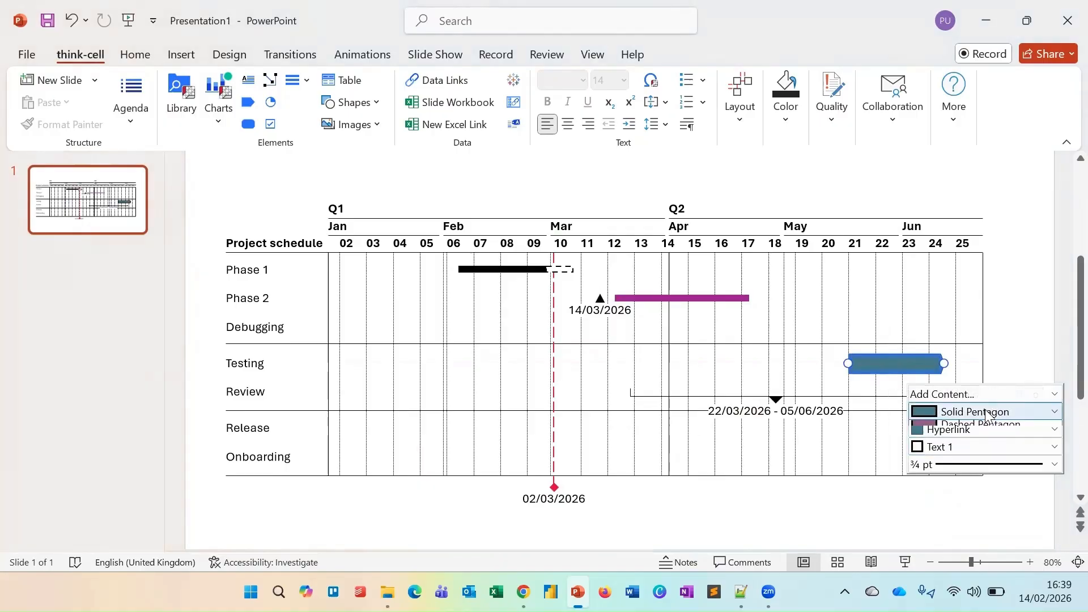
pyautogui.click(986, 413)
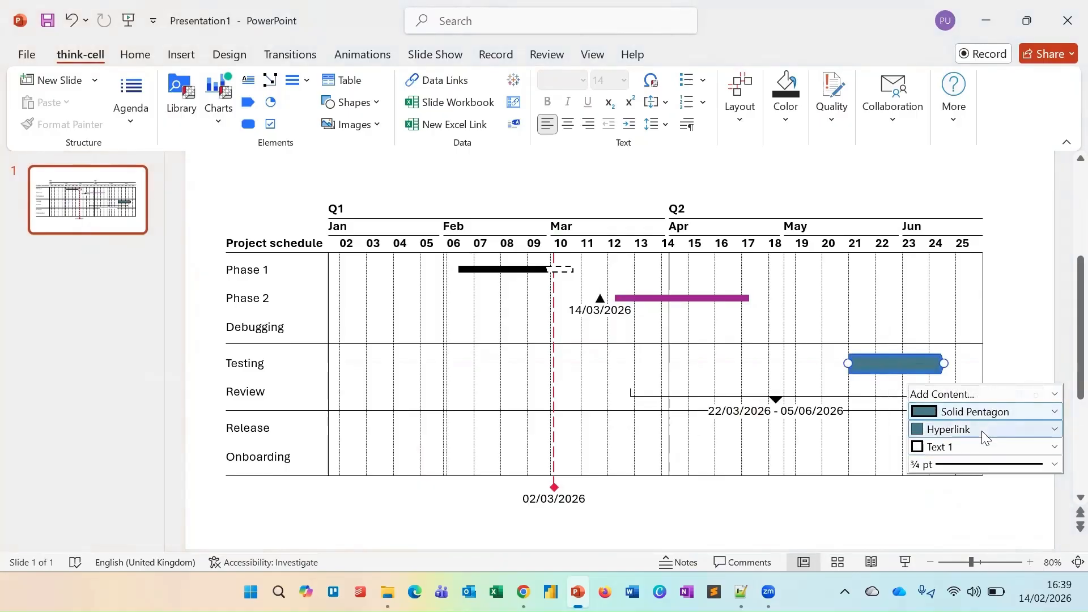
pyautogui.click(985, 430)
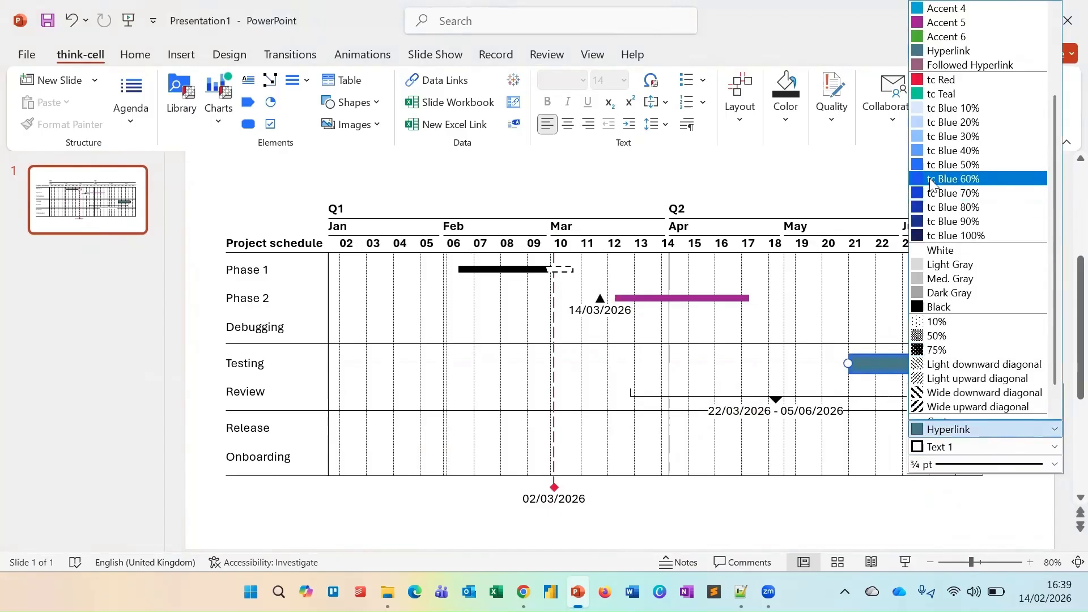
pyautogui.click(933, 180)
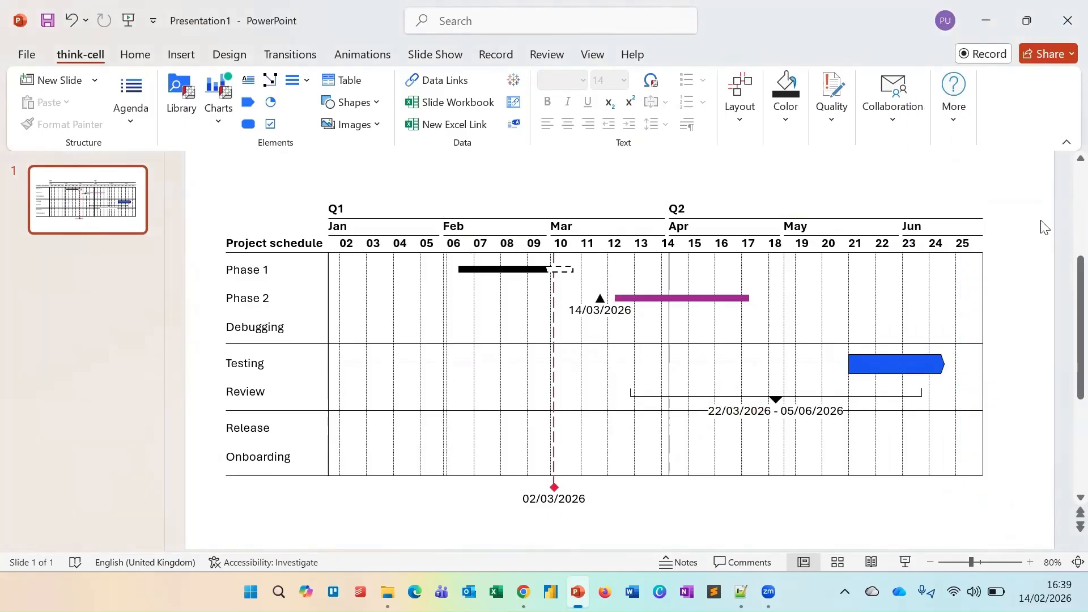